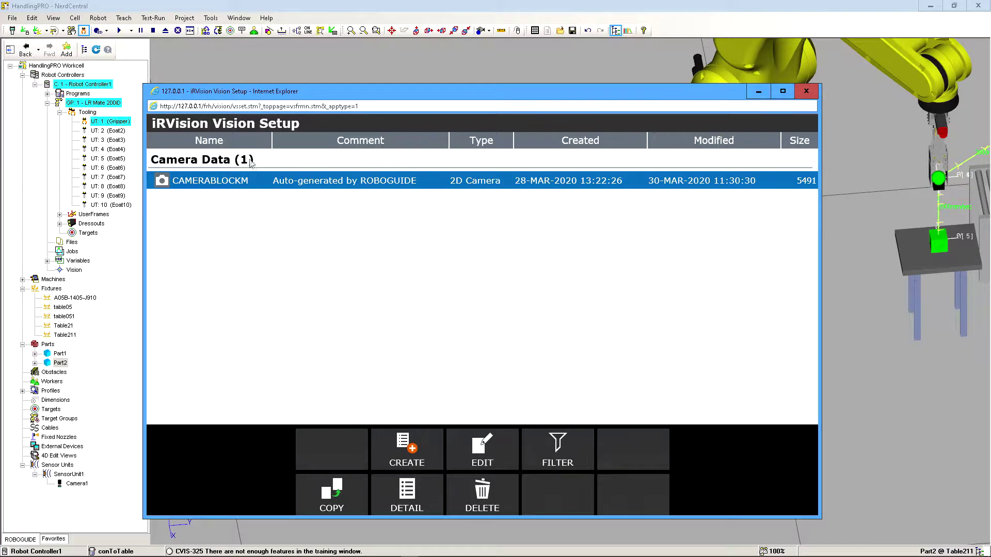
# Open the CAMERABLOCKM camera data to review its setup and calibration status, and return to the vision data list.
pyautogui.click(232, 187)
pyautogui.doubleClick(232, 183)
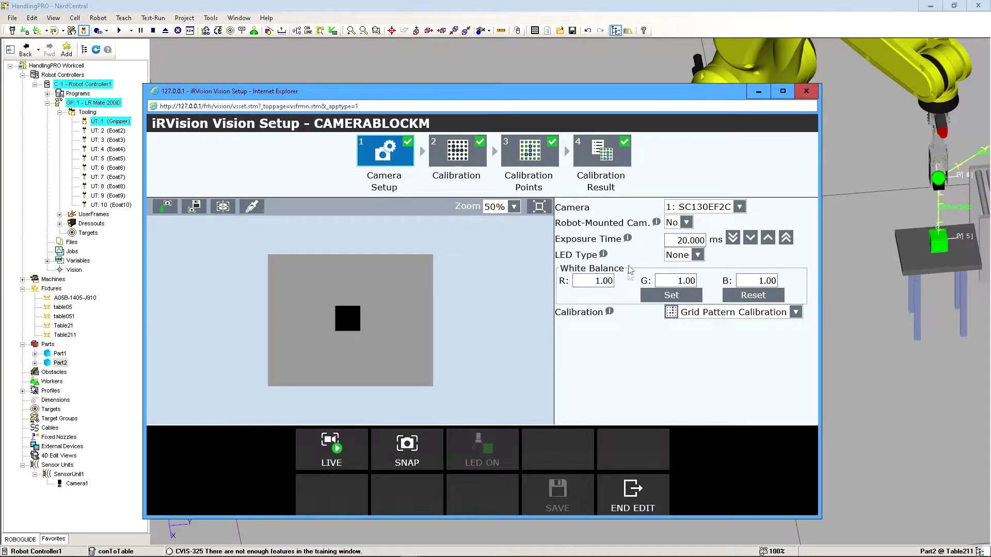
pyautogui.click(640, 495)
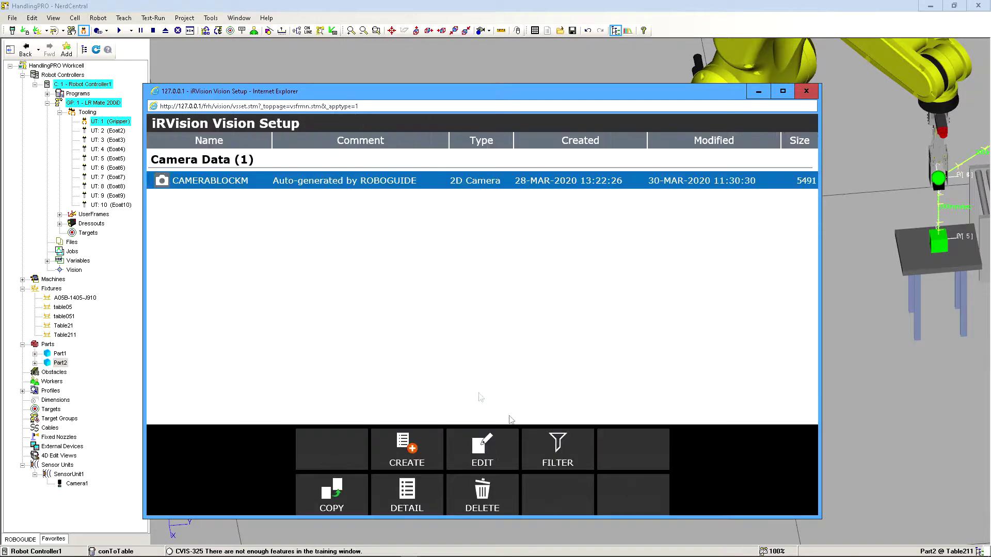
# Create a Single View Inspection VisProc named blockSizeProcess and open it for editing.
pyautogui.click(407, 447)
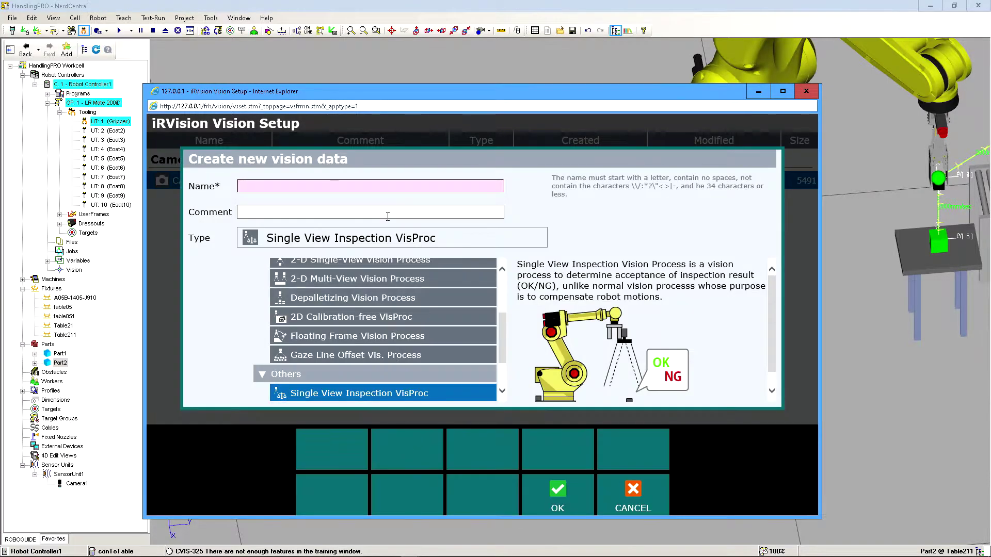
pyautogui.click(296, 185)
pyautogui.write('bloc')
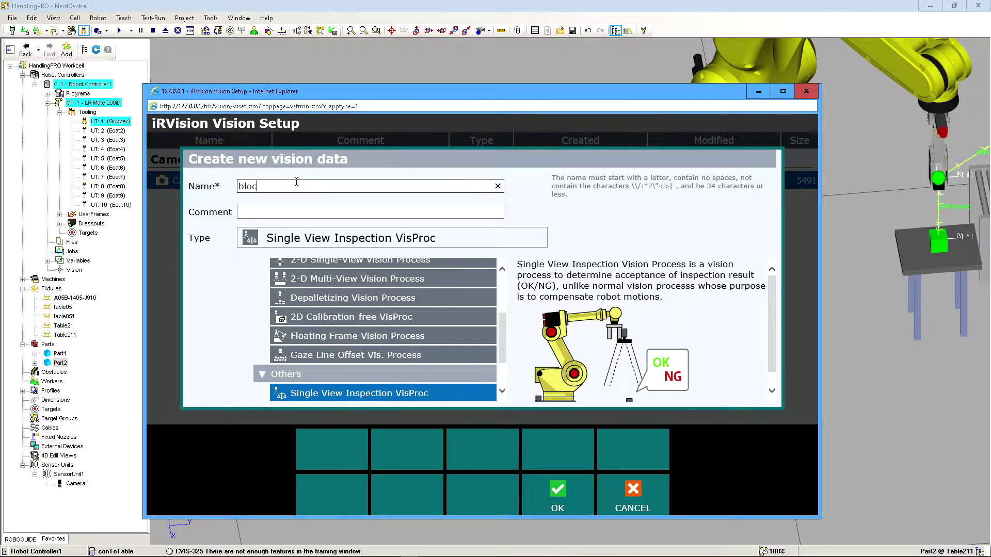
pyautogui.write('kSizeProcess')
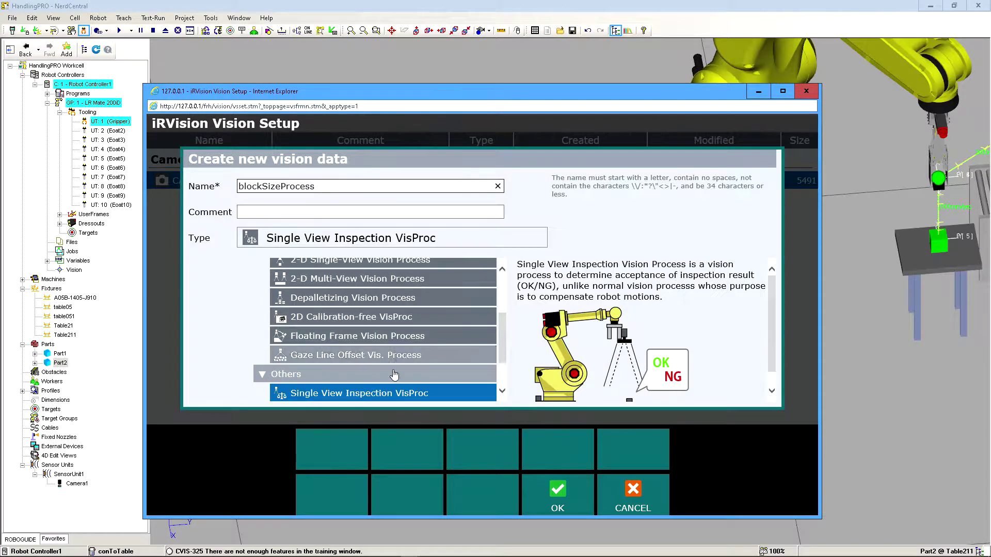
pyautogui.click(376, 397)
pyautogui.scroll(-1, 376, 378)
pyautogui.click(554, 493)
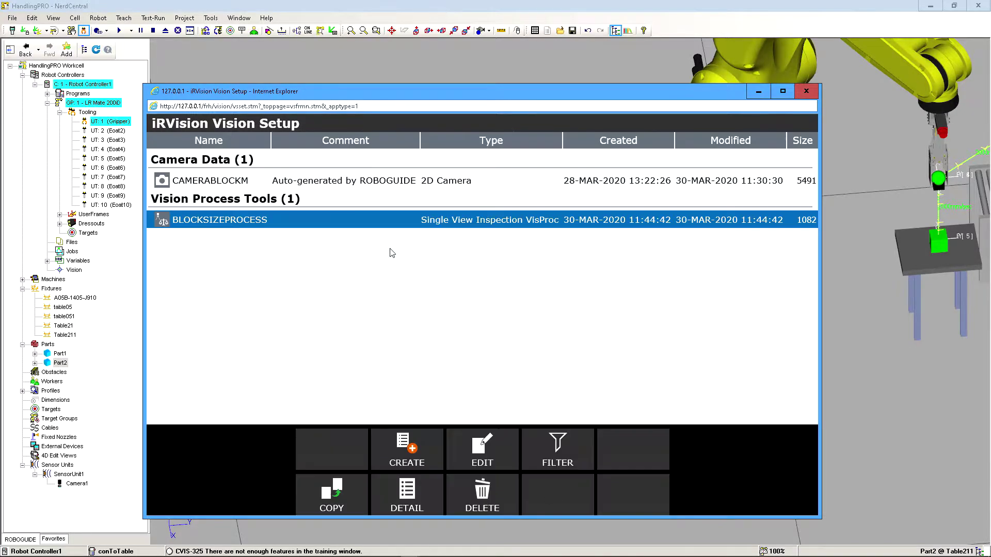
pyautogui.doubleClick(384, 220)
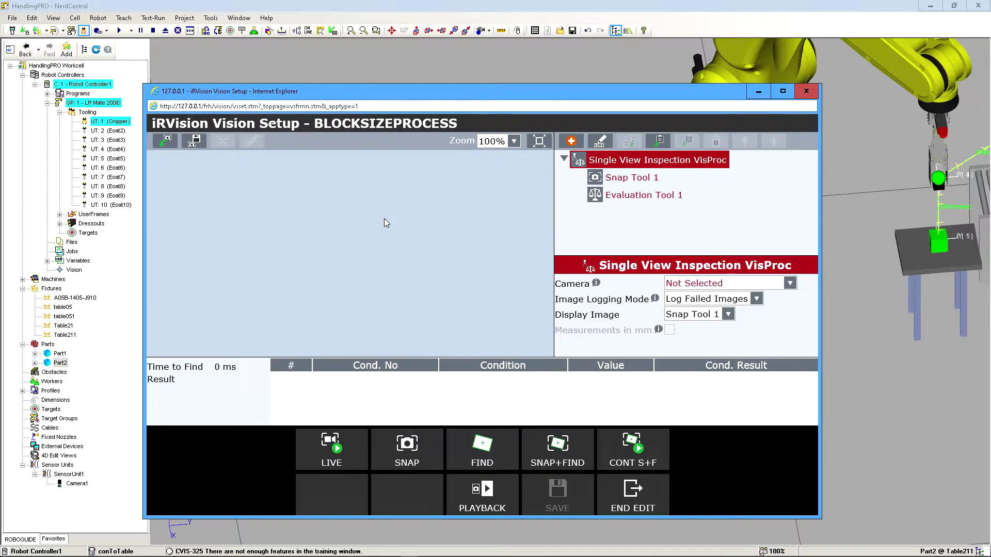
# Inspect the Part2 properties of the block beneath the camera in the workcell, keeping black as its colour.
pyautogui.moveTo(321, 95); pyautogui.dragTo(0, 92)
pyautogui.moveTo(686, 333); pyautogui.dragTo(514, 297, button='right')
pyautogui.scroll(2, 739, 341)
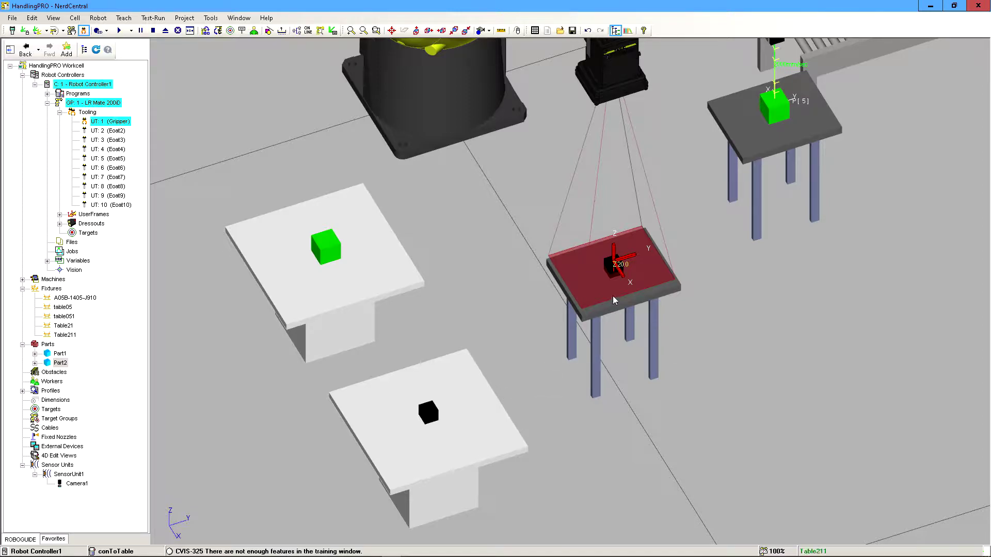
pyautogui.scroll(1, 609, 294)
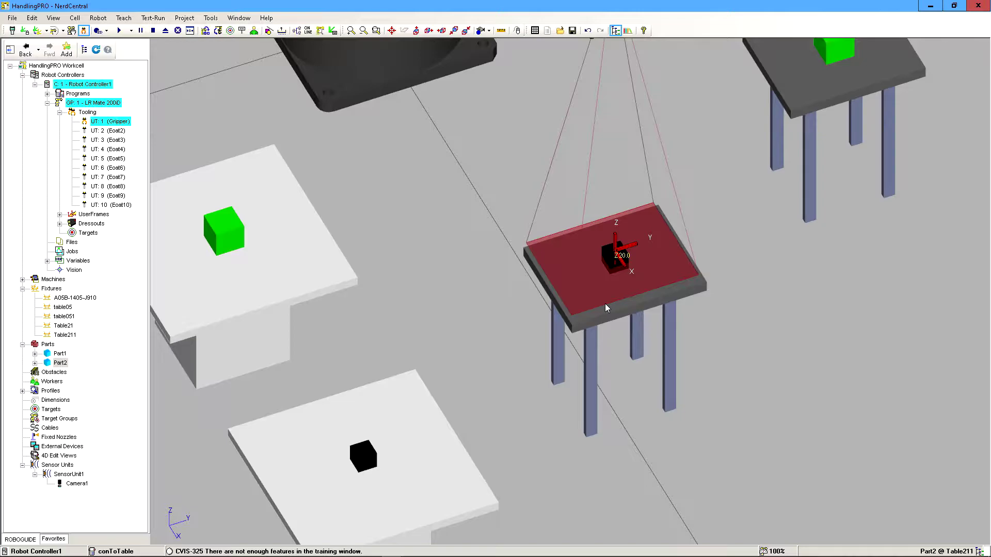
pyautogui.doubleClick(609, 257)
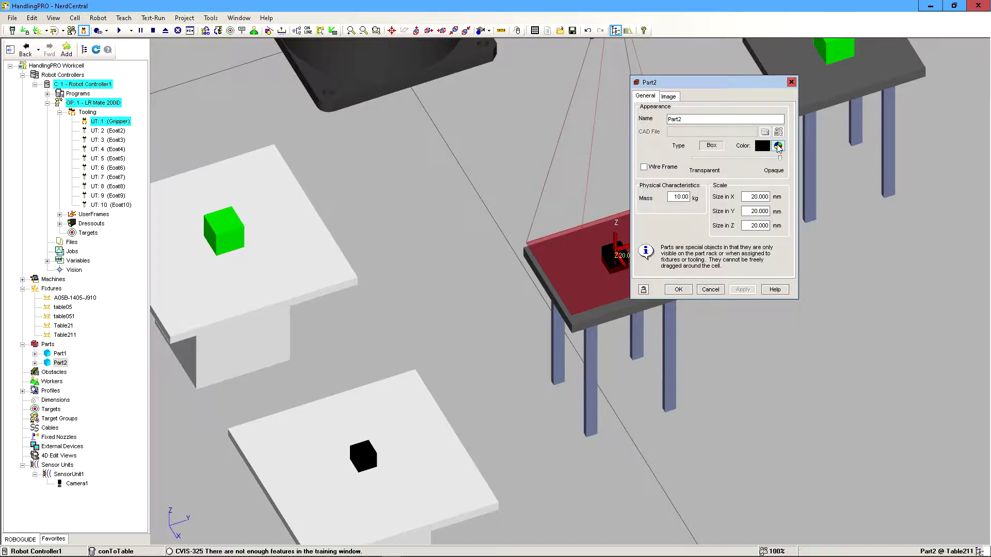
pyautogui.click(778, 146)
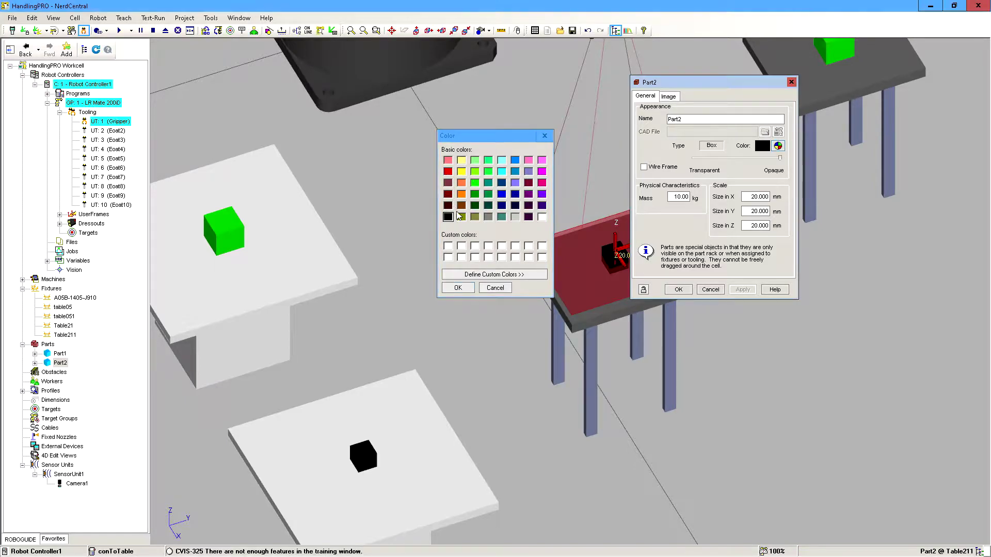
pyautogui.click(458, 288)
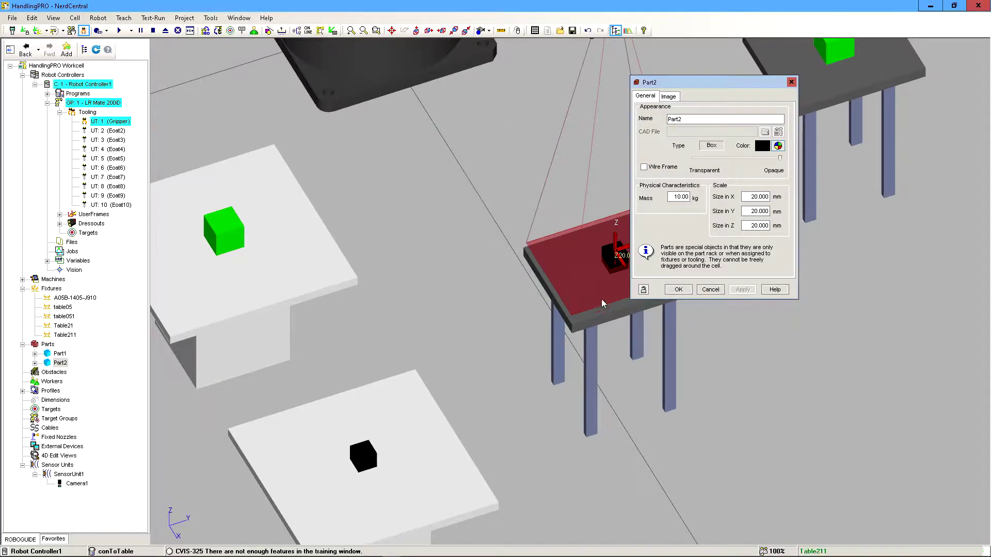
pyautogui.click(680, 291)
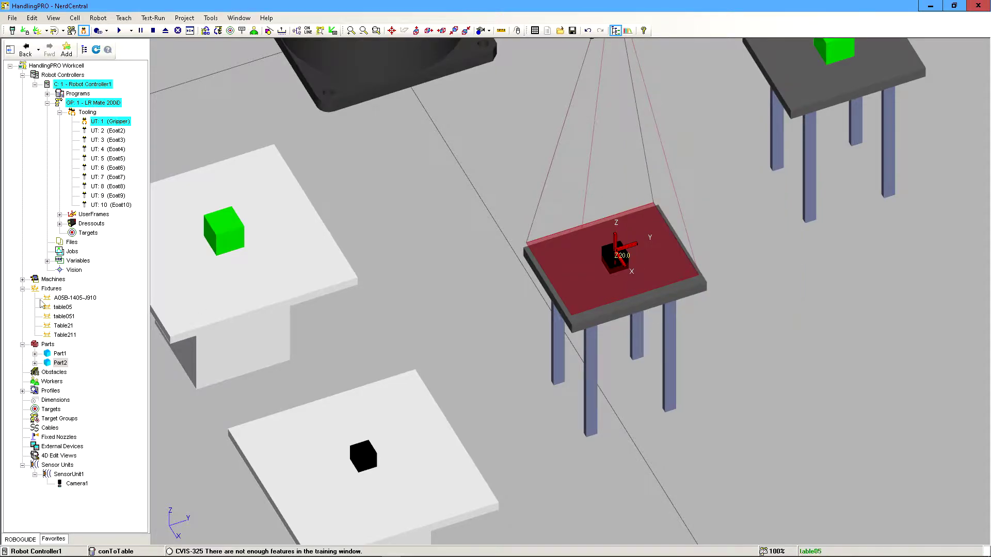
# Make the calibration grid fixture A05B-1405-J910 visible on the camera table.
pyautogui.rightClick(62, 298)
pyautogui.moveTo(122, 496)
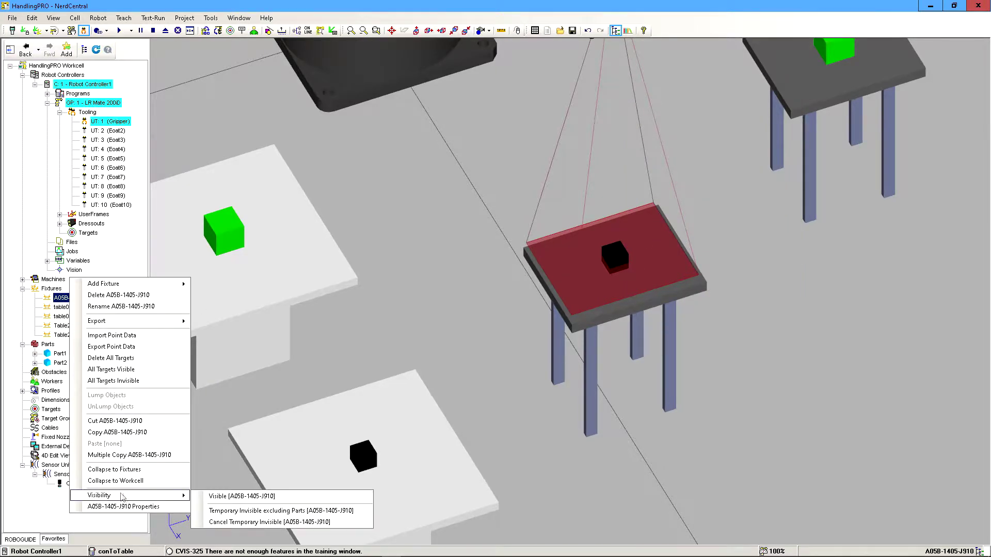
pyautogui.click(231, 509)
pyautogui.rightClick(72, 298)
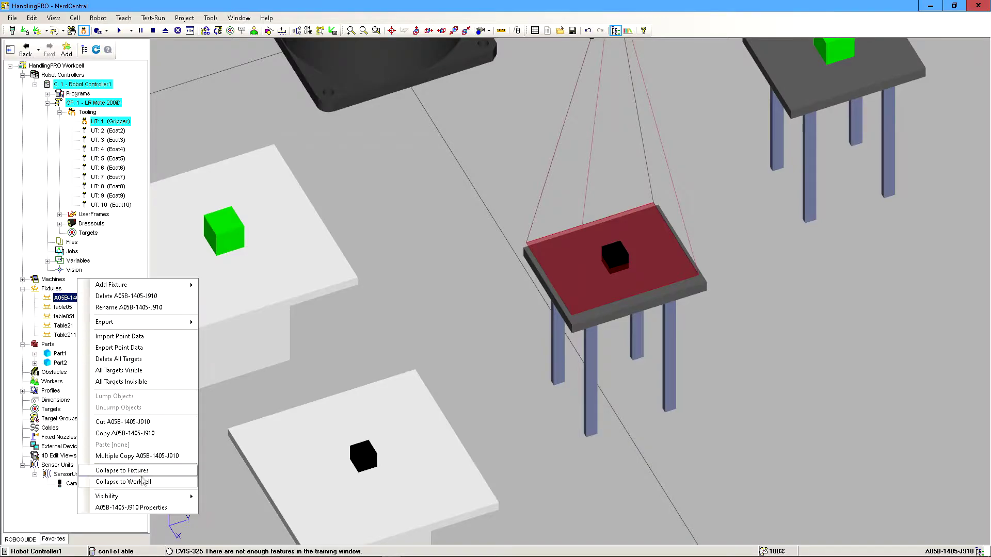
pyautogui.moveTo(146, 498)
pyautogui.click(242, 498)
pyautogui.click(548, 298)
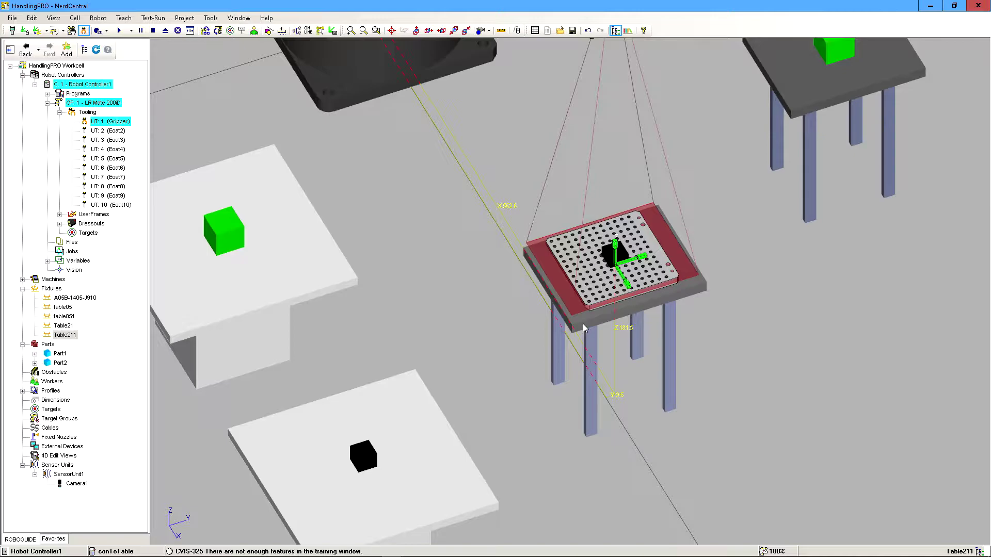
pyautogui.click(75, 299)
pyautogui.rightClick(75, 299)
pyautogui.moveTo(124, 497)
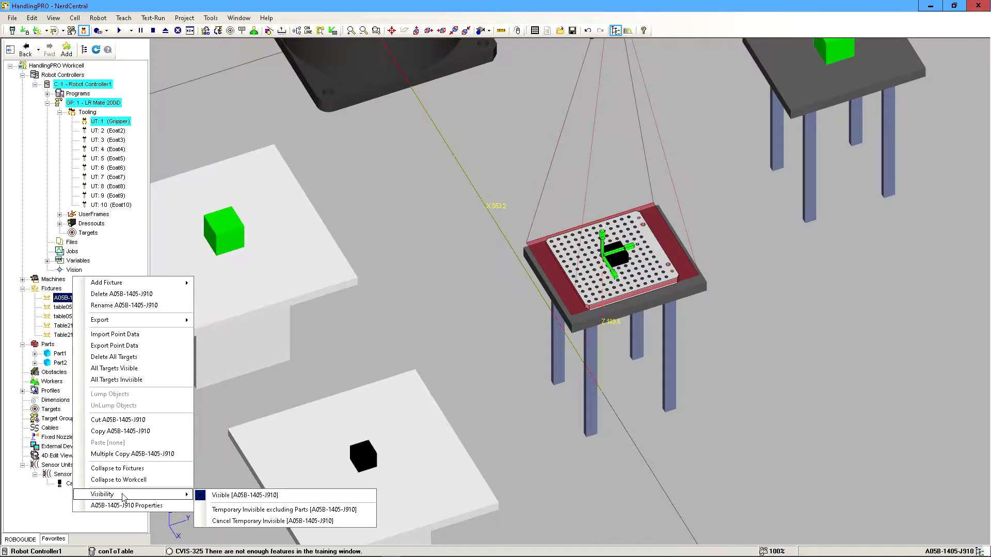
pyautogui.click(242, 460)
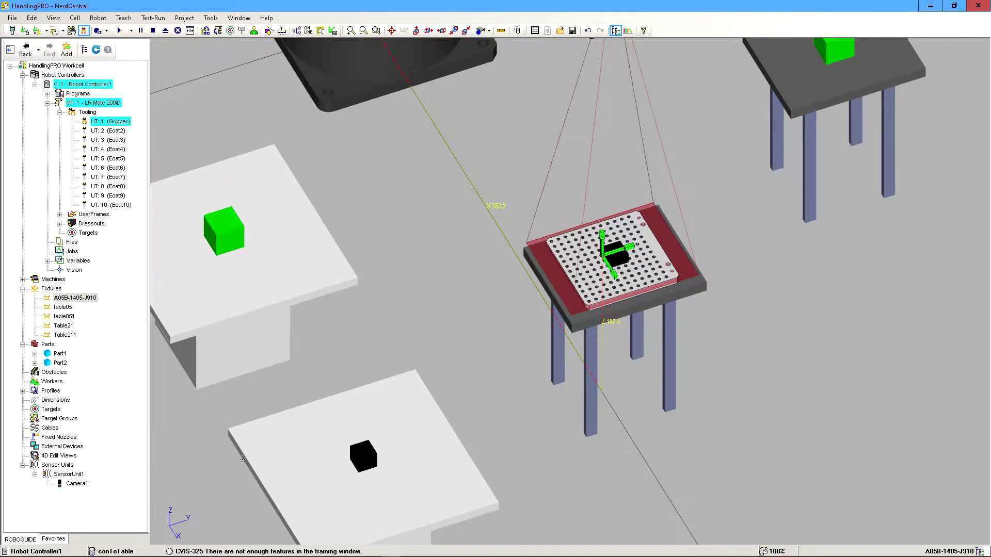
# Bring back the iRVision setup window and assign CAMERABLOCKM as the camera of the inspection process.
pyautogui.moveTo(0, 68); pyautogui.dragTo(437, 58)
pyautogui.click(644, 251)
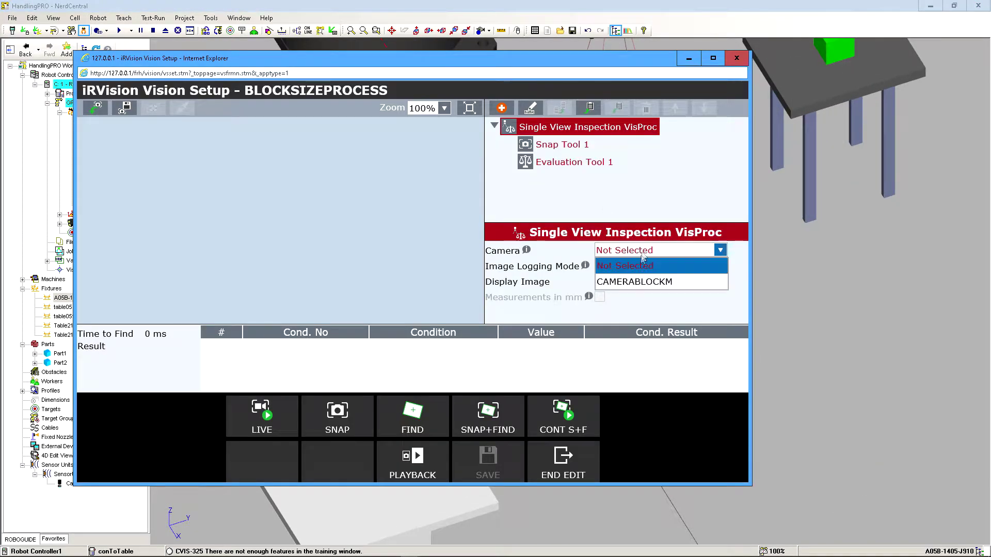
pyautogui.click(628, 281)
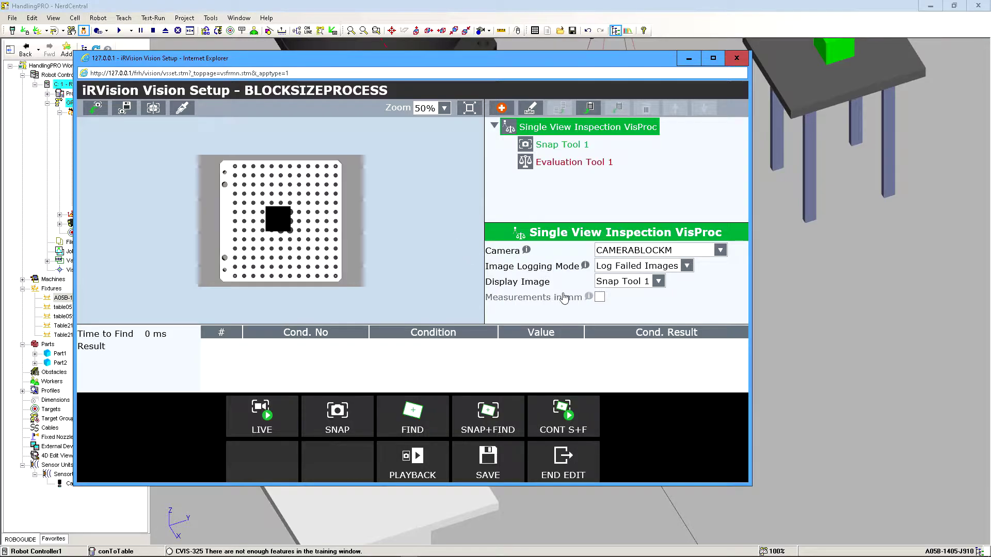
# Enable measurements in mm for the inspection process and set the measurement plane's grid spacing to 7.5 mm.
pyautogui.click(599, 296)
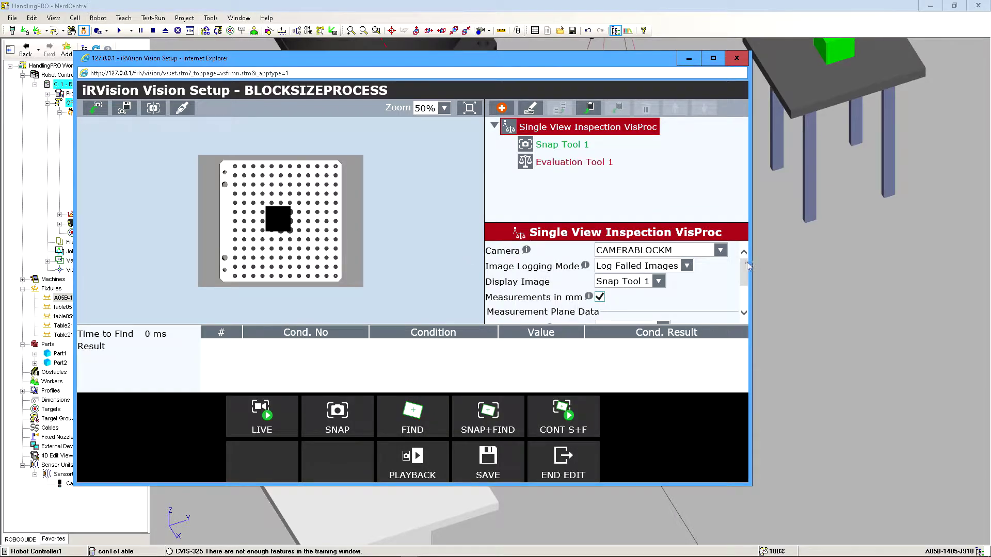
pyautogui.scroll(-3, 746, 274)
pyautogui.click(659, 274)
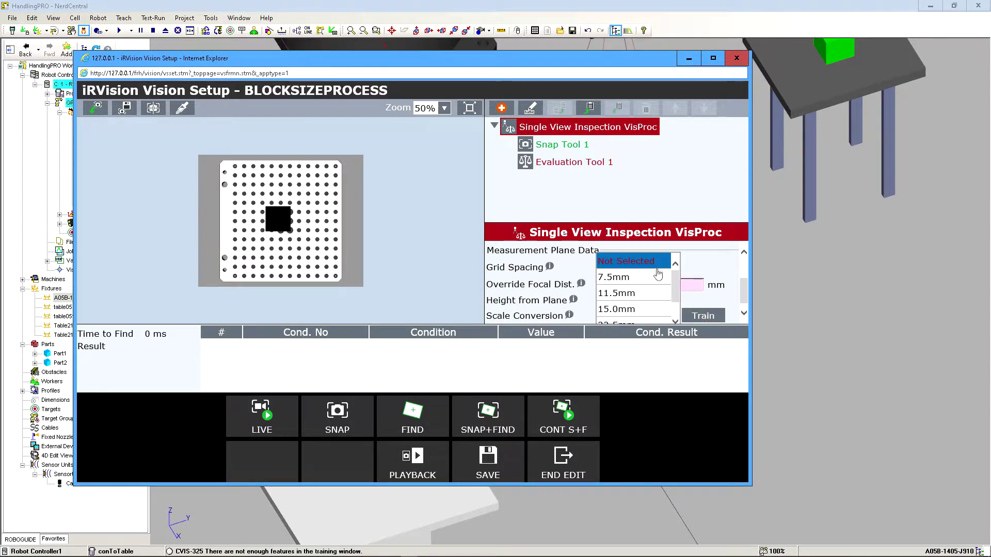
pyautogui.click(623, 282)
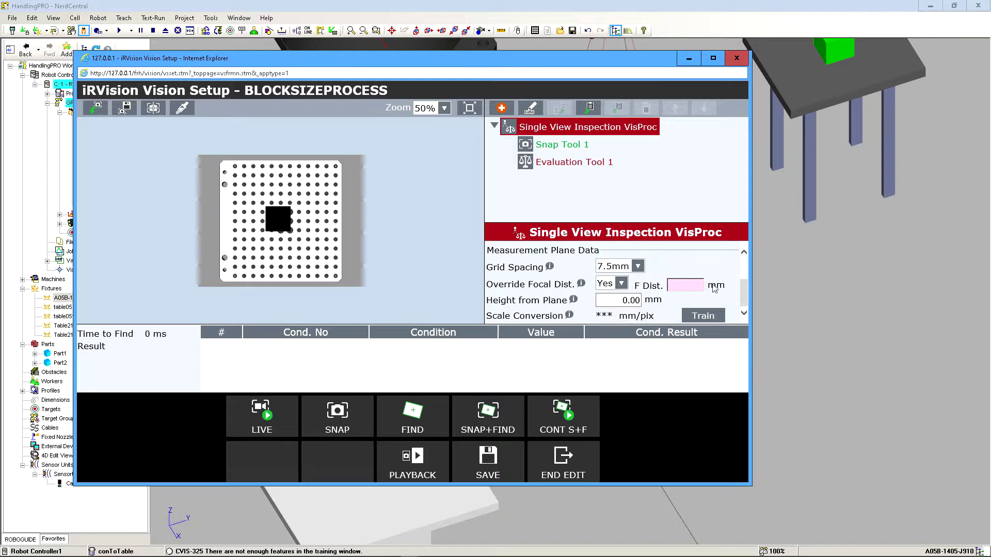
# Consult the Override Focal Dist. help, and look up the focus length in Camera1's properties in the workcell.
pyautogui.click(552, 288)
pyautogui.click(464, 123)
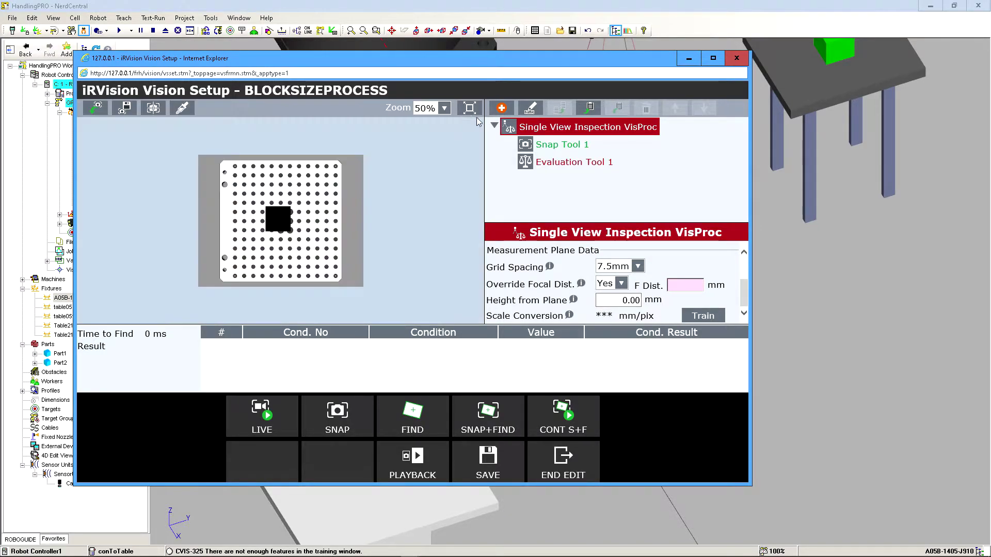
pyautogui.click(794, 234)
pyautogui.scroll(-2, 542, 227)
pyautogui.scroll(4, 543, 228)
pyautogui.scroll(-7, 543, 228)
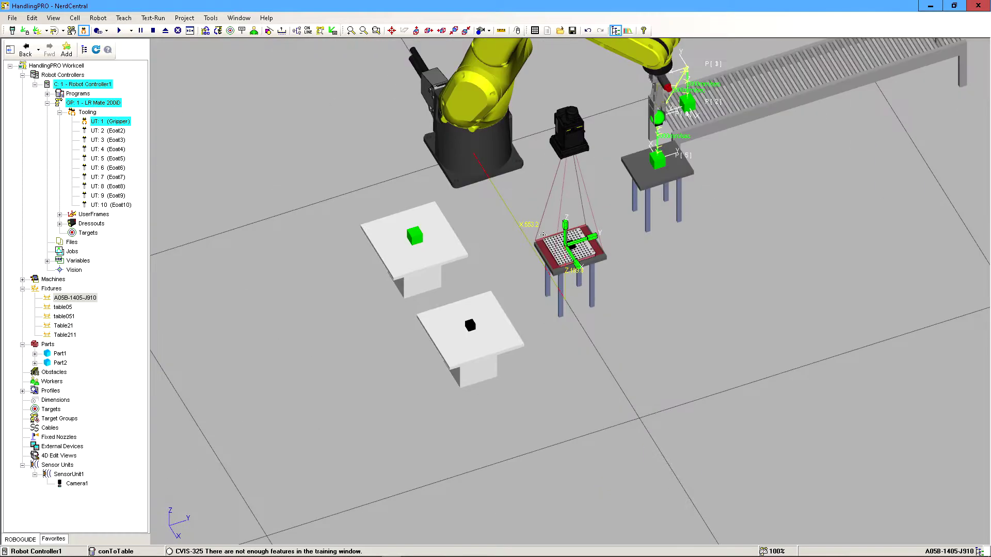
pyautogui.keyDown('ctrl'); pyautogui.moveTo(542, 227); pyautogui.dragTo(530, 255, button='right'); pyautogui.keyUp('ctrl')
pyautogui.doubleClick(563, 144)
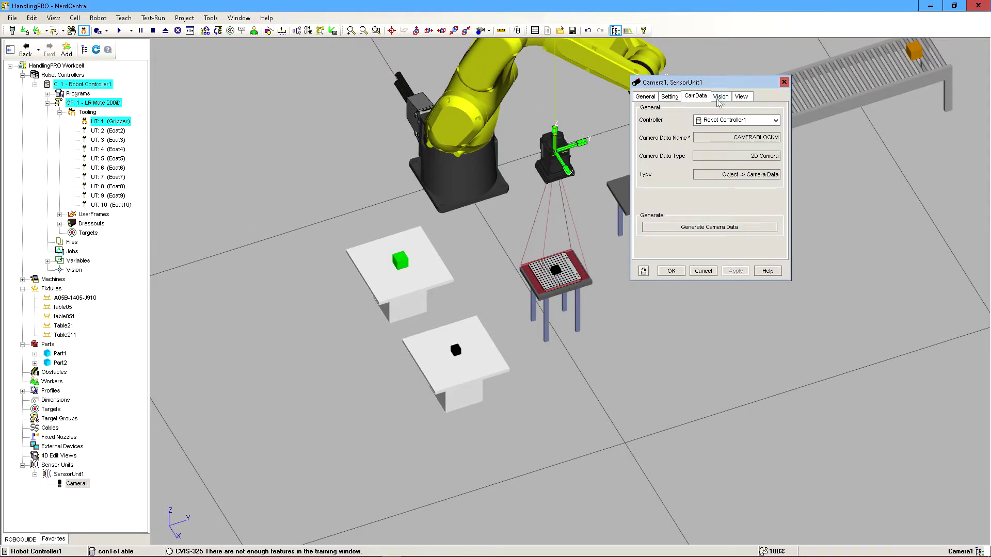
pyautogui.click(720, 98)
pyautogui.click(737, 100)
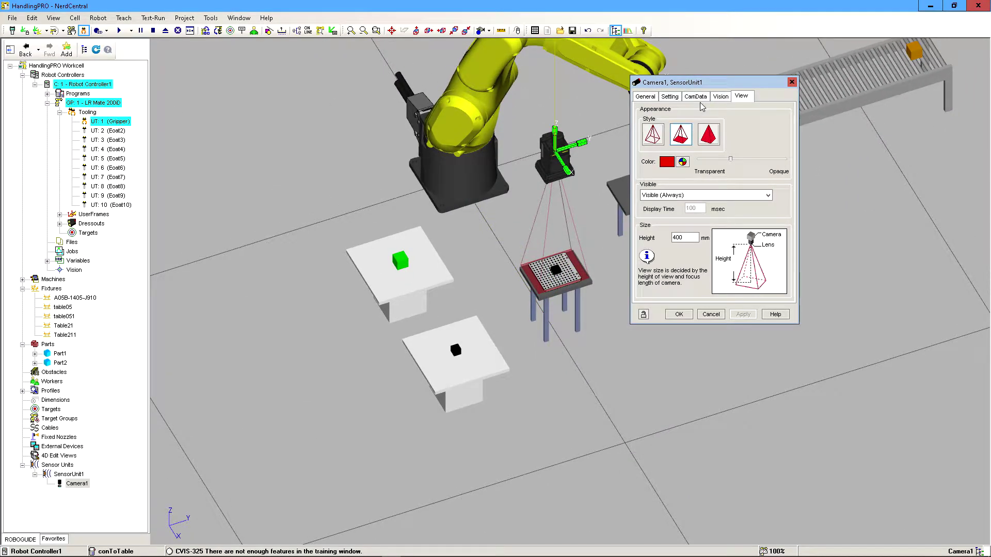
pyautogui.click(644, 98)
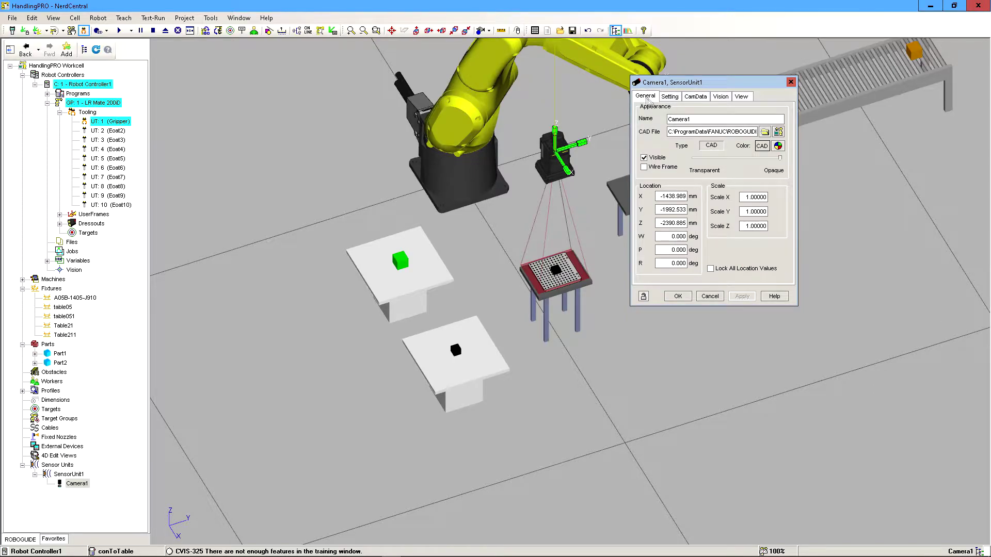
pyautogui.click(669, 97)
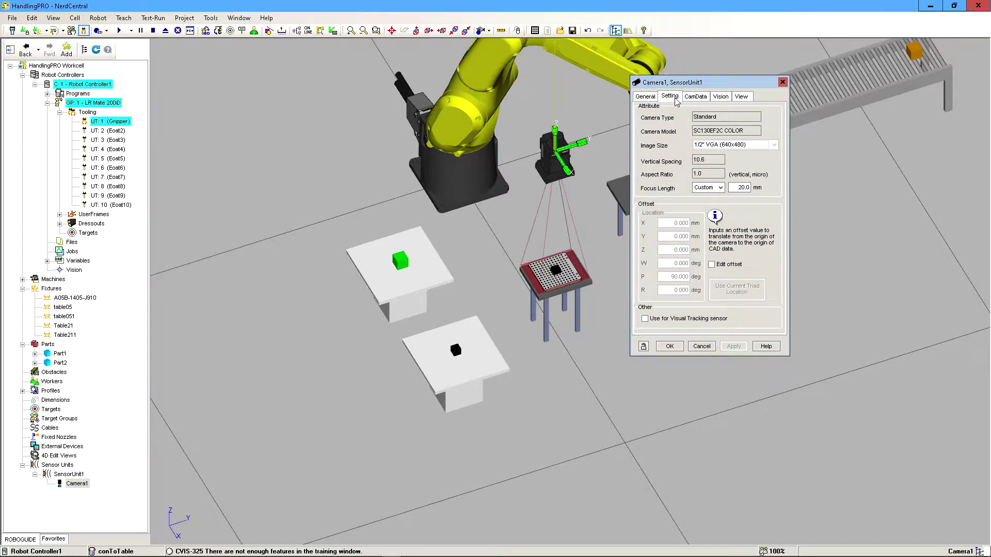
pyautogui.click(701, 347)
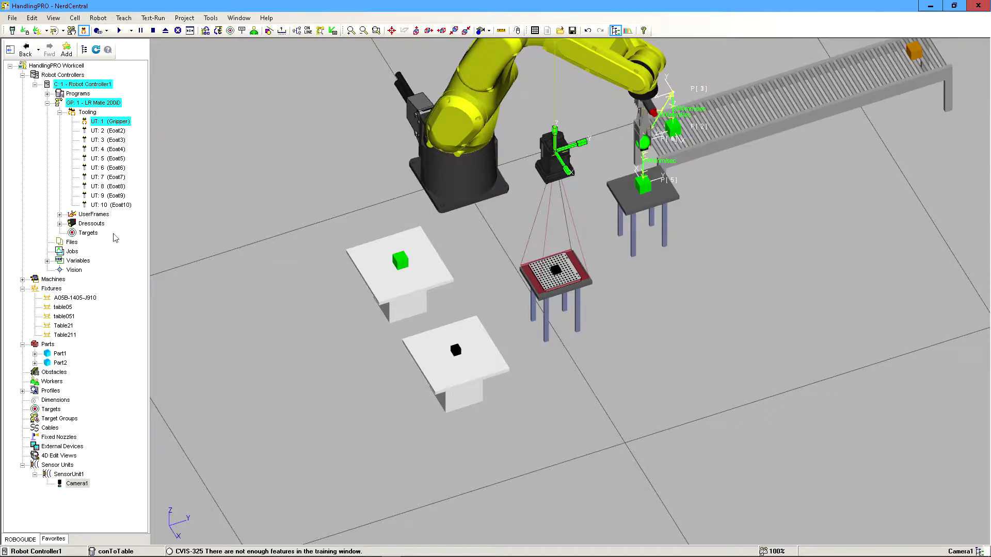
# Switch back to iRVision Vision Setup and set Override Focal Dist. to Yes with a focal distance of 20 mm.
pyautogui.hotkey('alt', 'Tab')
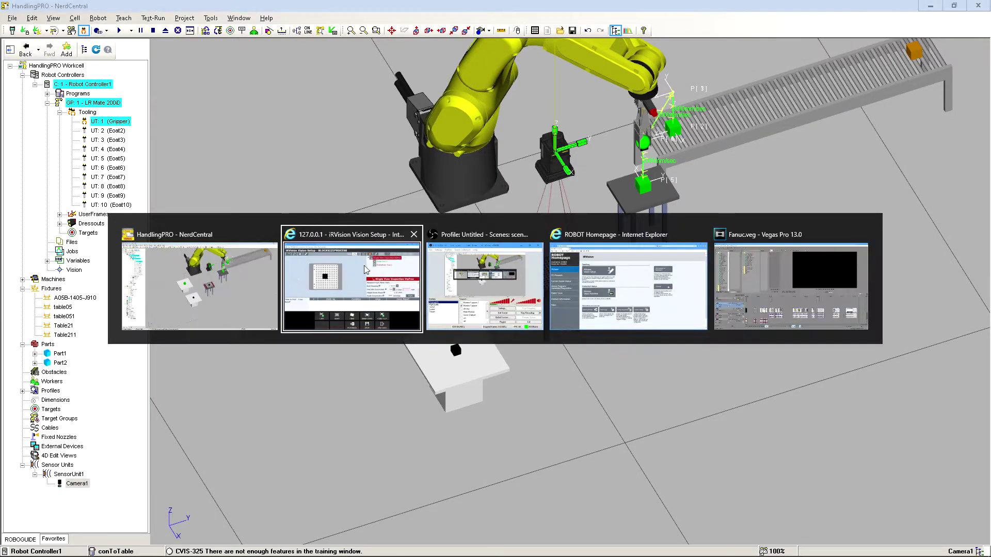
pyautogui.click(400, 281)
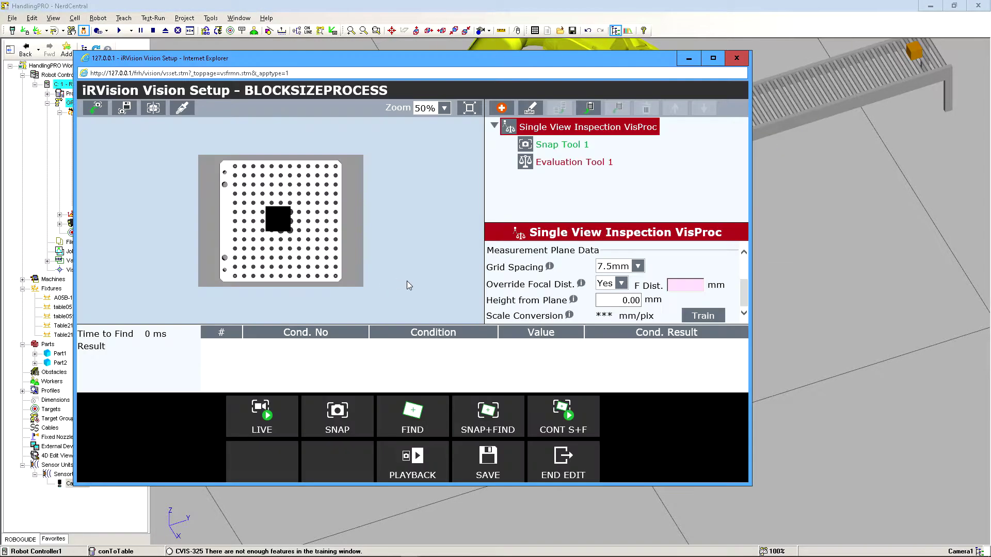
pyautogui.click(553, 286)
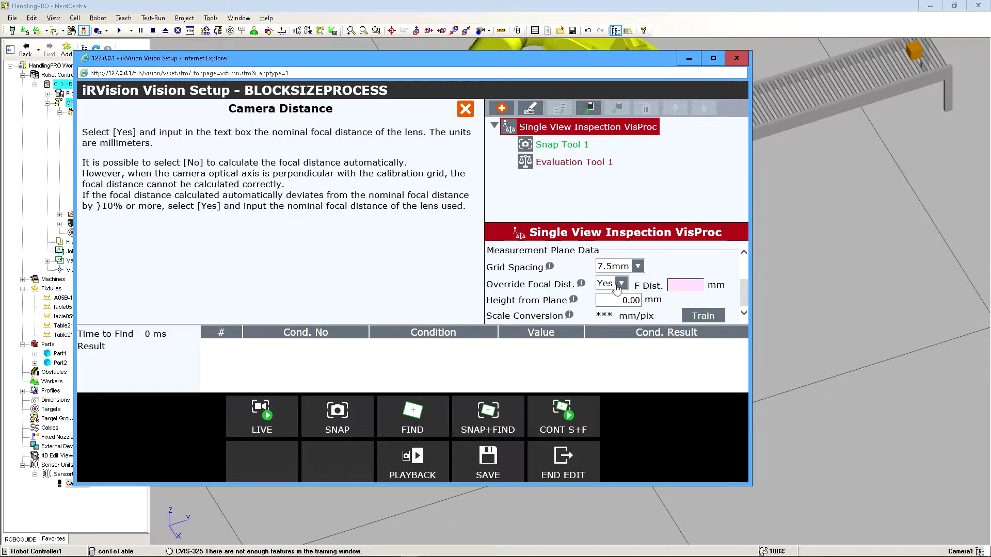
pyautogui.click(617, 287)
pyautogui.click(610, 314)
pyautogui.click(678, 287)
pyautogui.write('20')
pyautogui.press('Return')
# In the workcell, measure the vertical distance between the black block on the inspection table and the calibration grid surface.
pyautogui.click(619, 301)
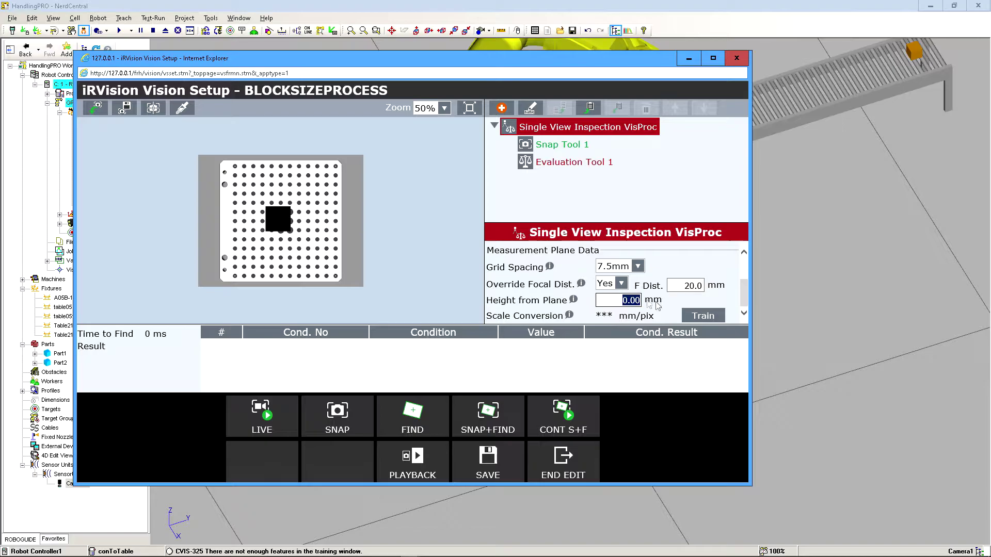
pyautogui.hotkey('alt', 'Tab')
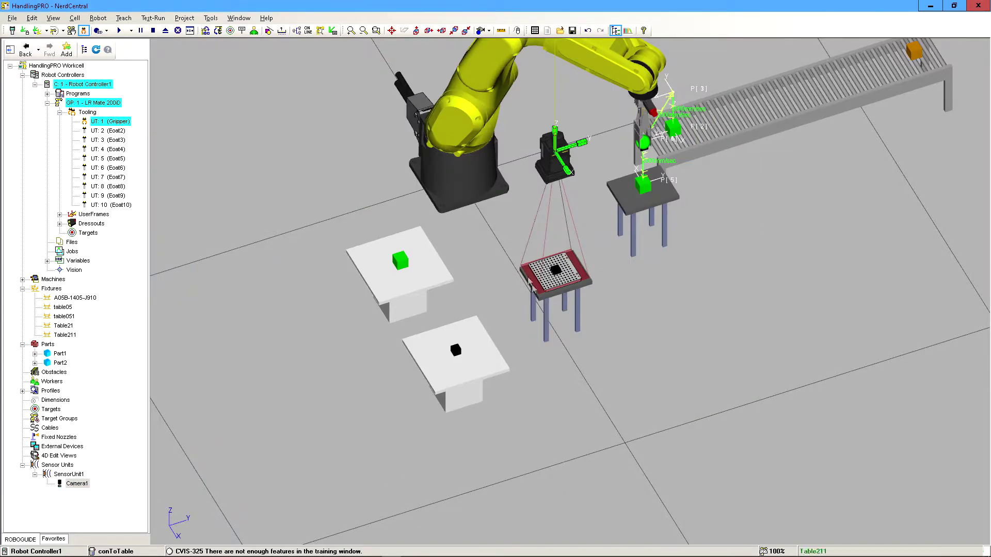
pyautogui.scroll(2, 532, 287)
pyautogui.moveTo(588, 261); pyautogui.dragTo(549, 222, button='right')
pyautogui.scroll(7, 560, 296)
pyautogui.moveTo(580, 339); pyautogui.dragTo(595, 376, button='right')
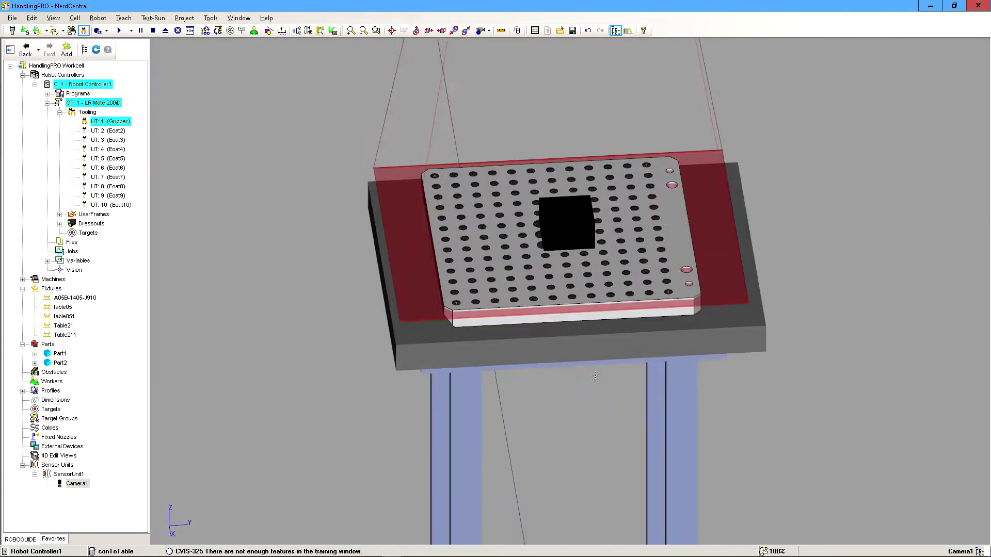
pyautogui.scroll(3, 595, 378)
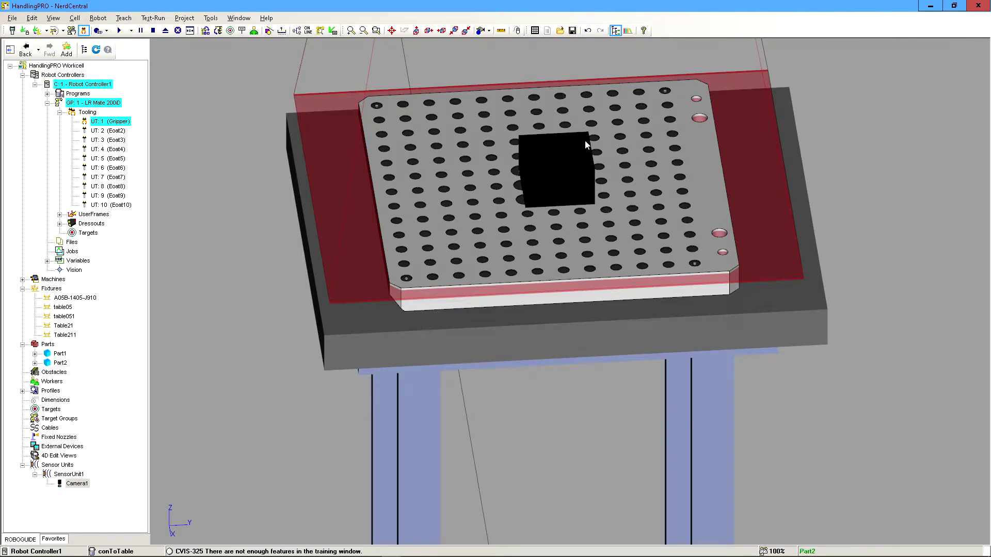
pyautogui.moveTo(582, 206)
pyautogui.mouseDown(button='right')
pyautogui.moveTo(581, 186)
pyautogui.moveTo(586, 209)
pyautogui.mouseUp(button='right')
pyautogui.scroll(3, 596, 258)
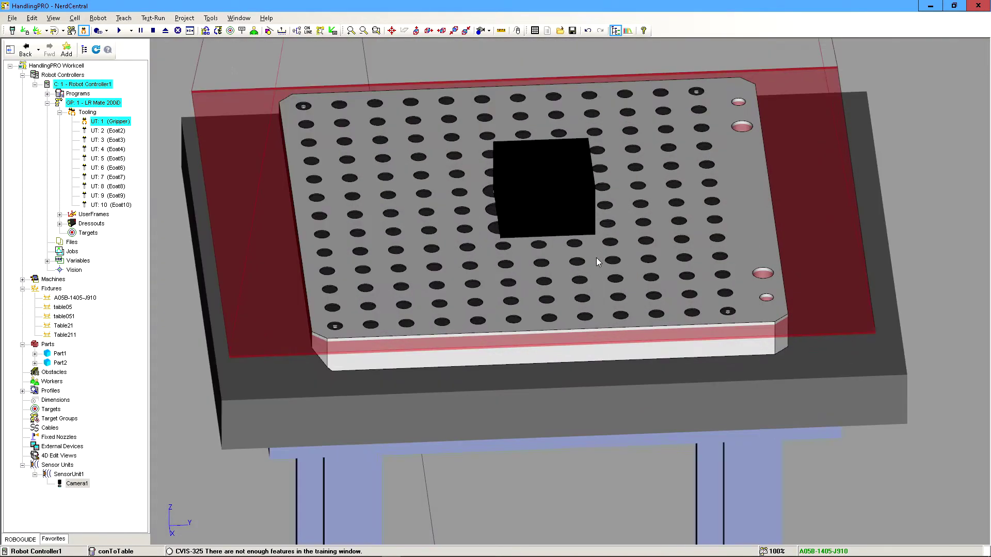
pyautogui.moveTo(596, 258); pyautogui.dragTo(592, 233, button='right')
pyautogui.moveTo(585, 327); pyautogui.dragTo(571, 281, button='right')
pyautogui.click(501, 30)
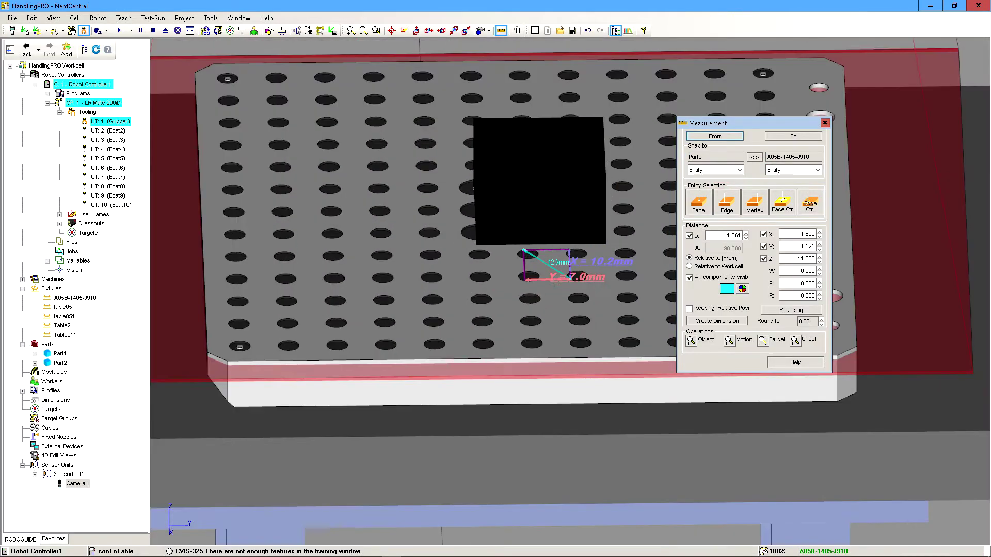
pyautogui.scroll(3, 541, 242)
pyautogui.scroll(3, 527, 214)
pyautogui.moveTo(528, 214)
pyautogui.mouseDown(button='right')
pyautogui.moveTo(526, 189)
pyautogui.moveTo(536, 217)
pyautogui.moveTo(516, 216)
pyautogui.mouseUp(button='right')
pyautogui.click(477, 161)
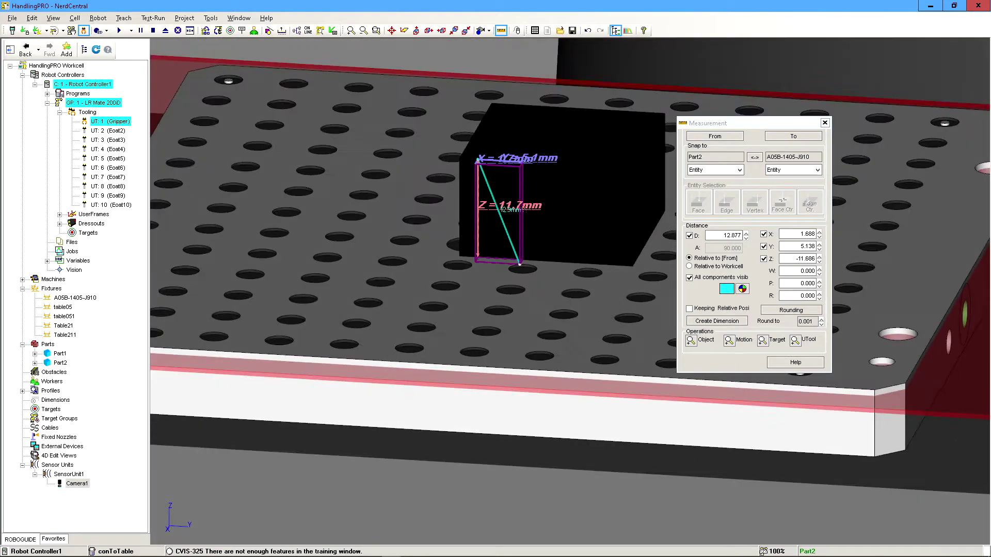
# Switch back to iRVision Vision Setup, set Height from Plane to 11.70 mm and enlarge the setup window.
pyautogui.hotkey('alt', 'Tab')
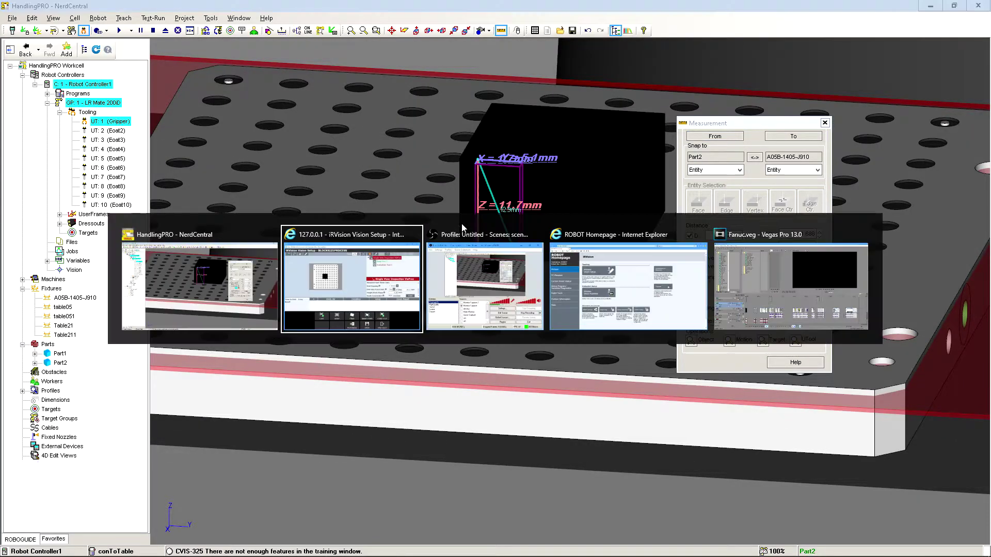
pyautogui.click(360, 297)
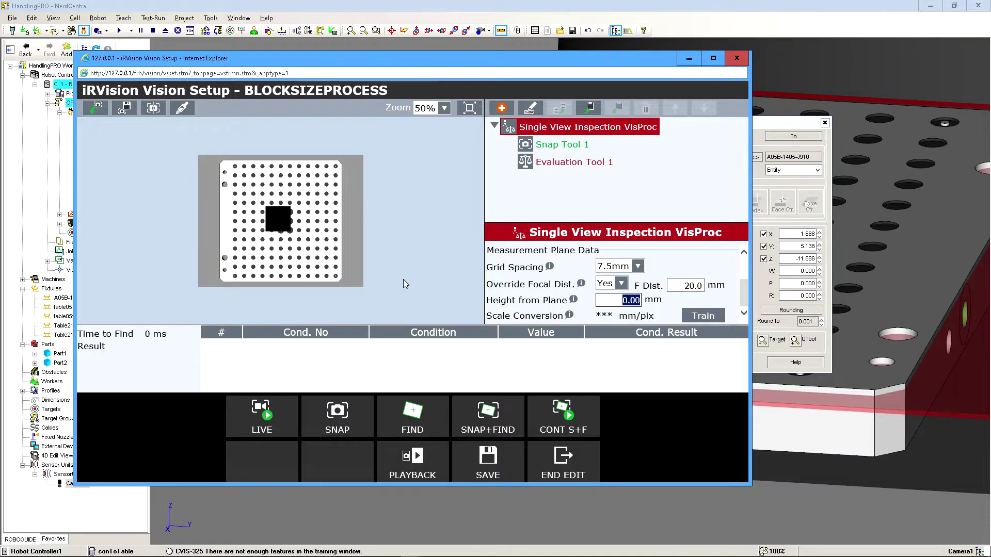
pyautogui.write('11.7')
pyautogui.press('Return')
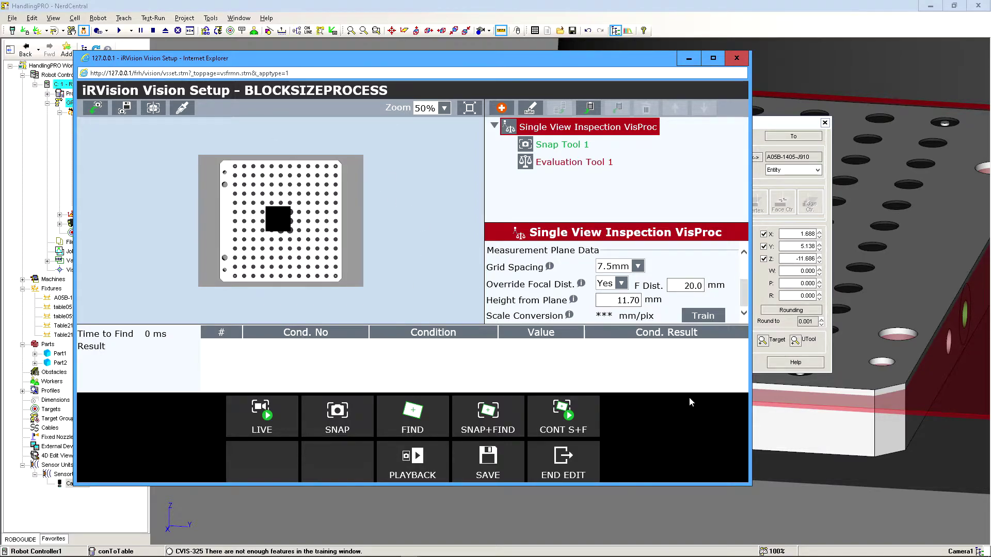
pyautogui.moveTo(749, 484); pyautogui.dragTo(833, 520)
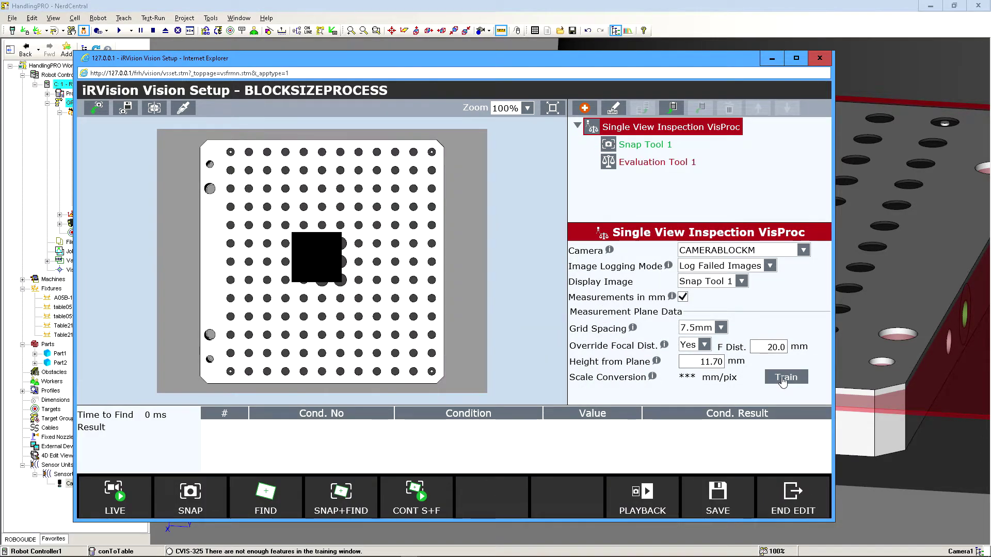
# Try to train the scale conversion over the full camera image with the block still on the calibration grid.
pyautogui.click(785, 377)
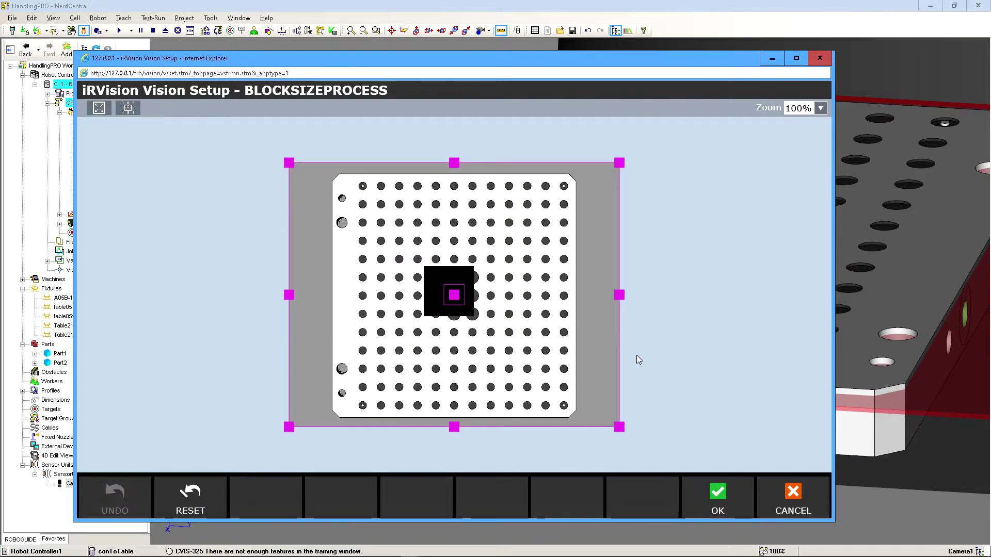
pyautogui.click(718, 497)
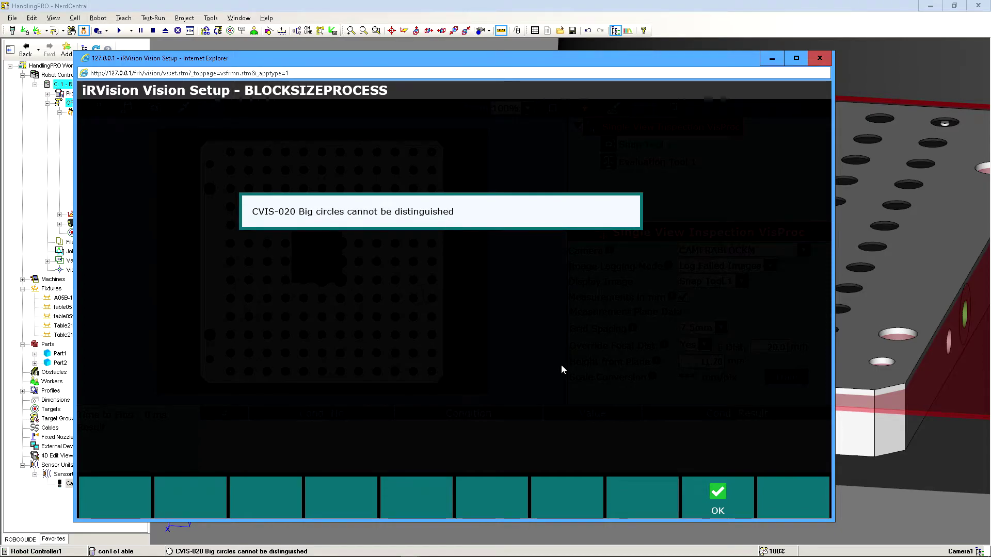
pyautogui.click(721, 497)
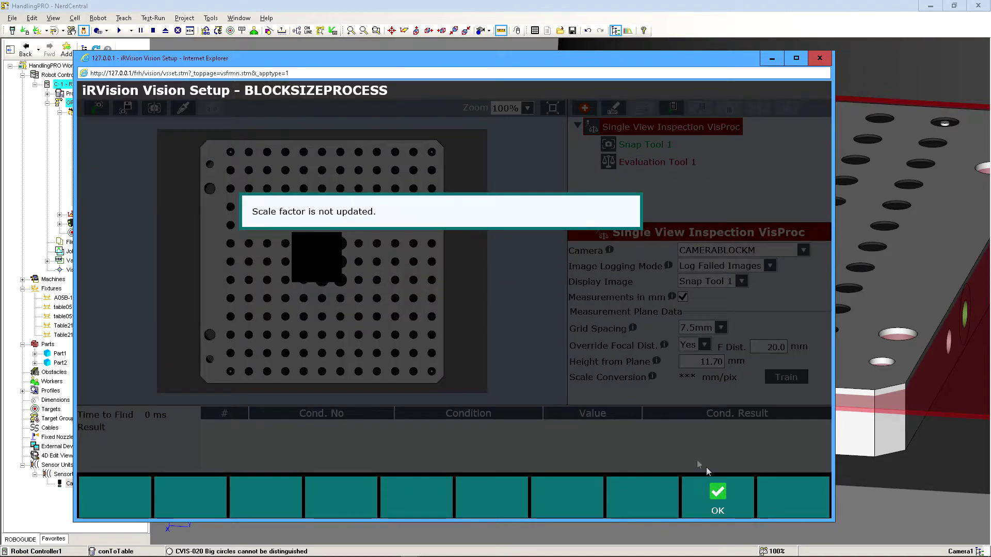
pyautogui.click(719, 497)
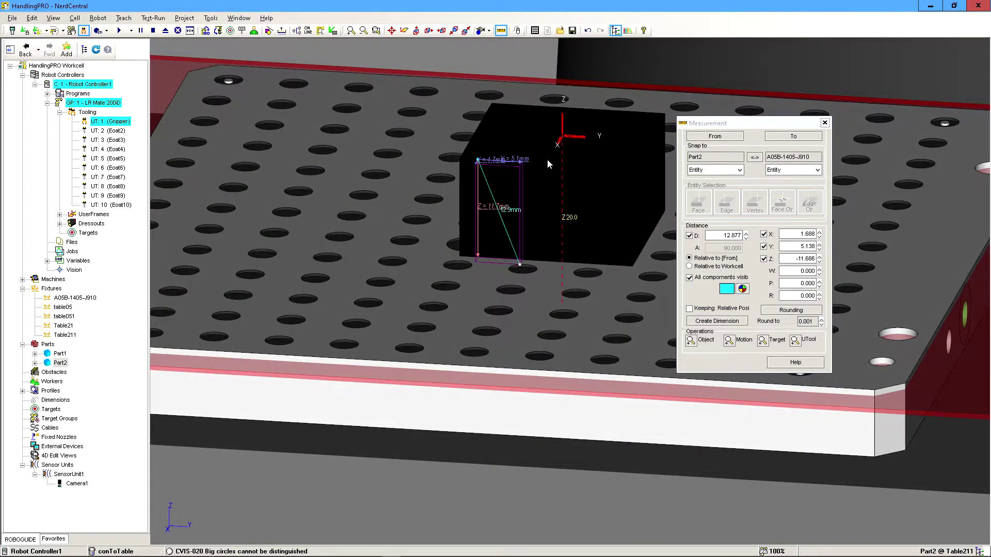
# Switch to the workcell and remove Part2 from the fixture Table211, clearing the block off the calibration grid.
pyautogui.doubleClick(547, 159)
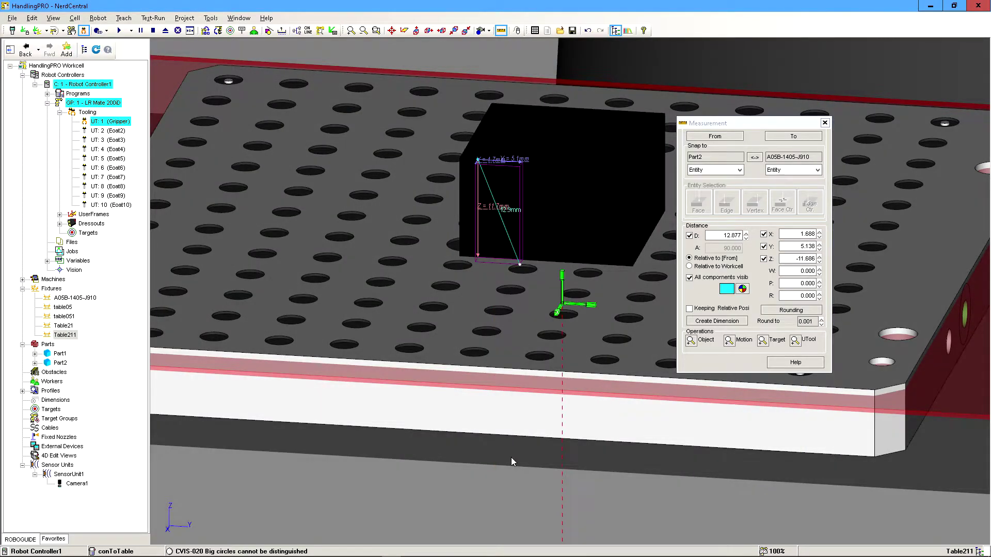
pyautogui.click(654, 123)
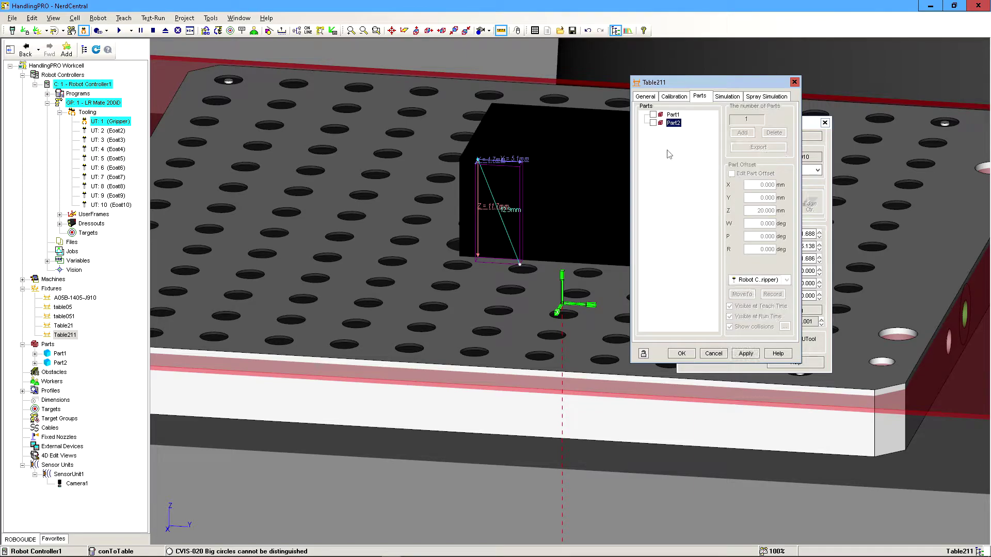
pyautogui.click(682, 353)
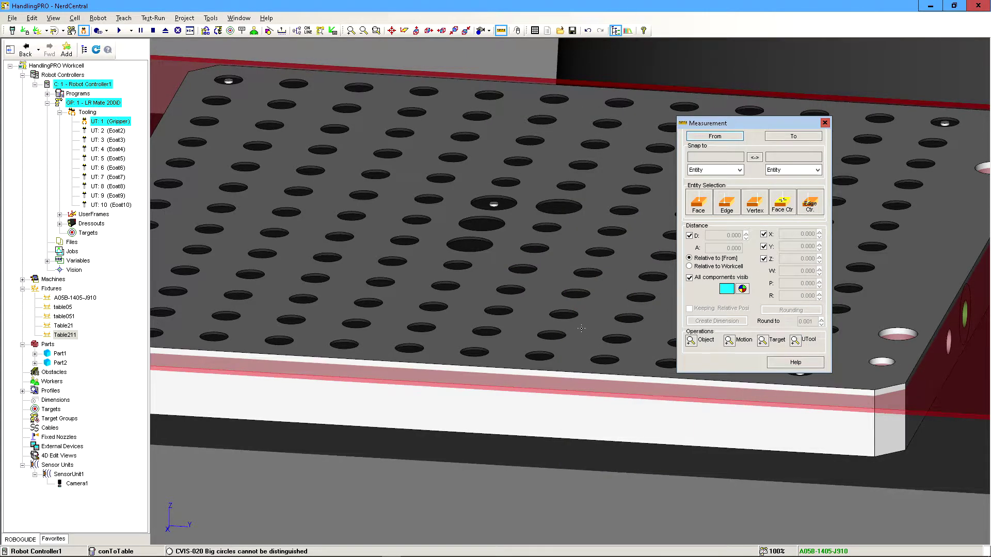
# Switch back to iRVision Vision Setup, save and end editing of BLOCKSIZEPROCESS, and reopen it for editing.
pyautogui.hotkey('alt', 'Tab')
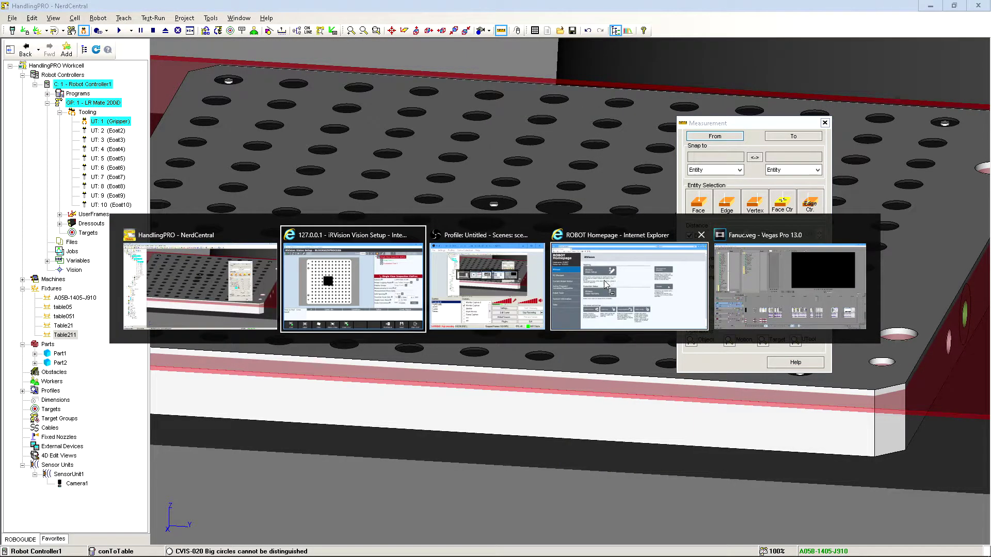
pyautogui.click(355, 285)
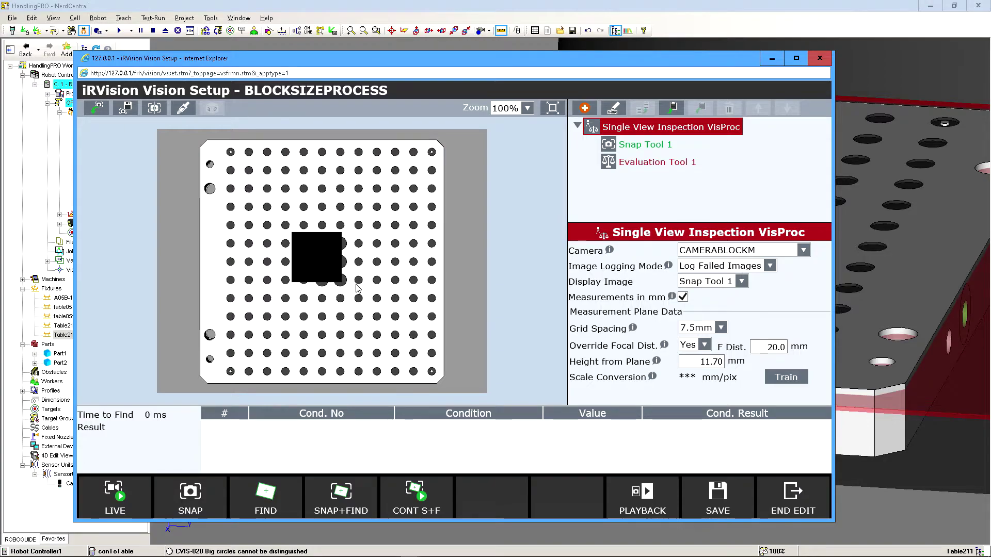
pyautogui.click(787, 377)
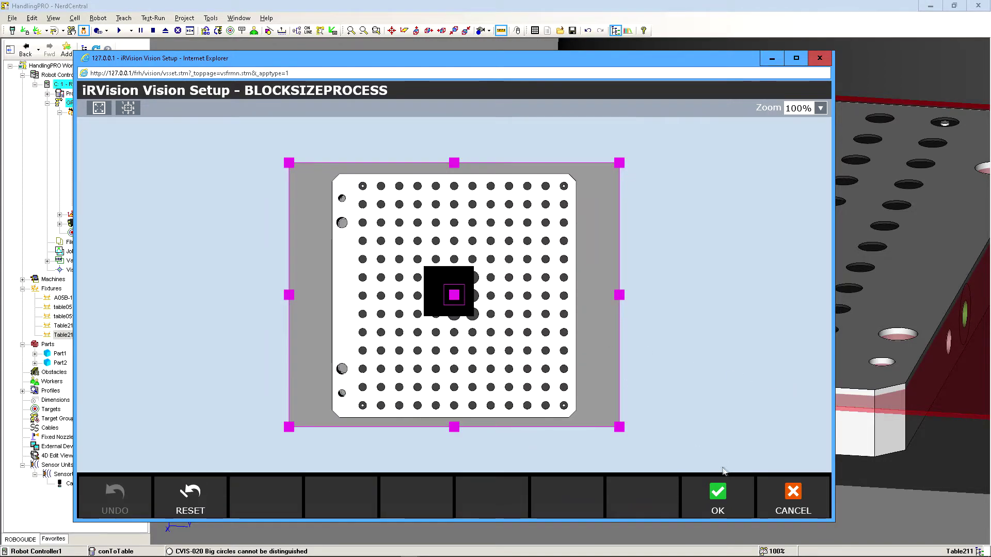
pyautogui.click(785, 495)
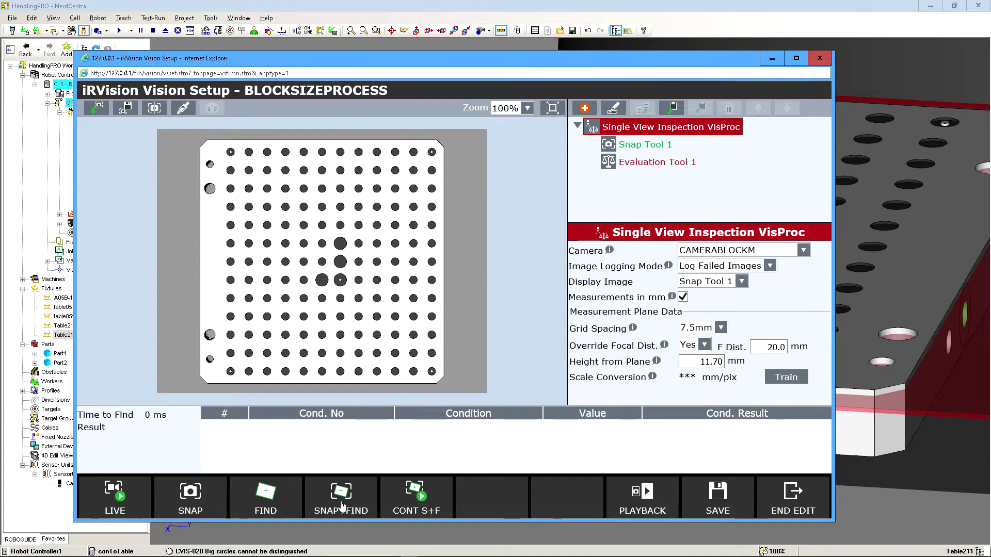
pyautogui.click(717, 494)
pyautogui.click(785, 497)
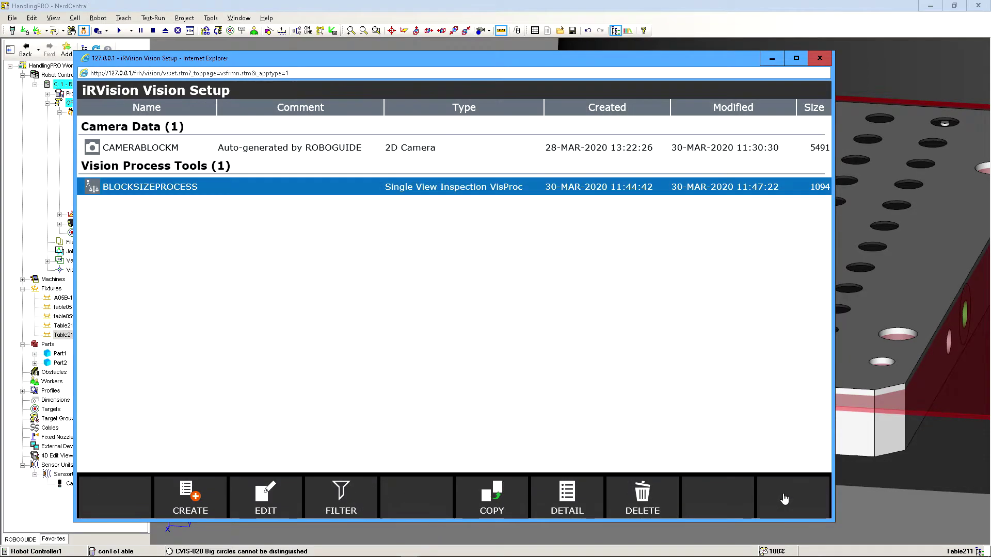
pyautogui.doubleClick(412, 186)
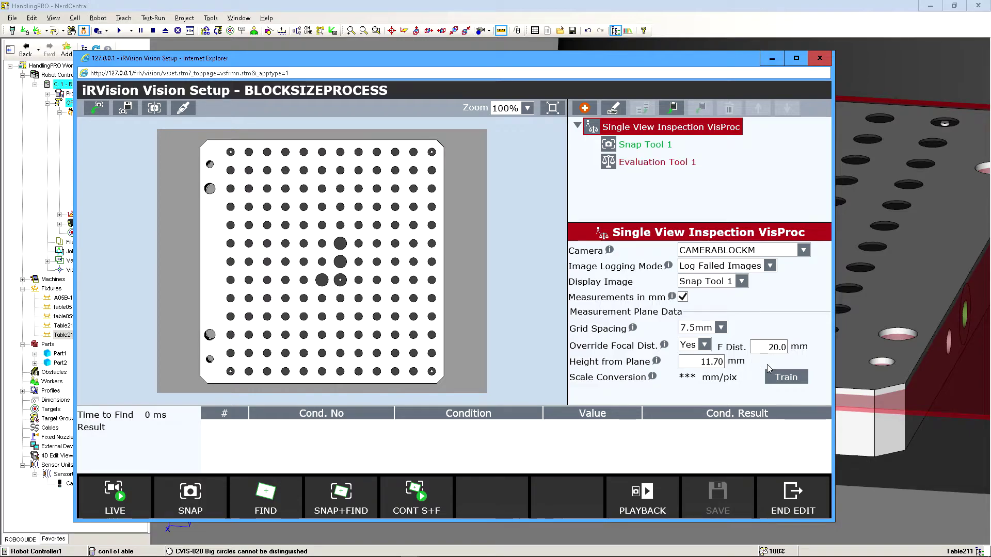
# Train the scale conversion of the inspection process on the uncovered calibration grid, using the full image area.
pyautogui.click(785, 377)
pyautogui.click(734, 511)
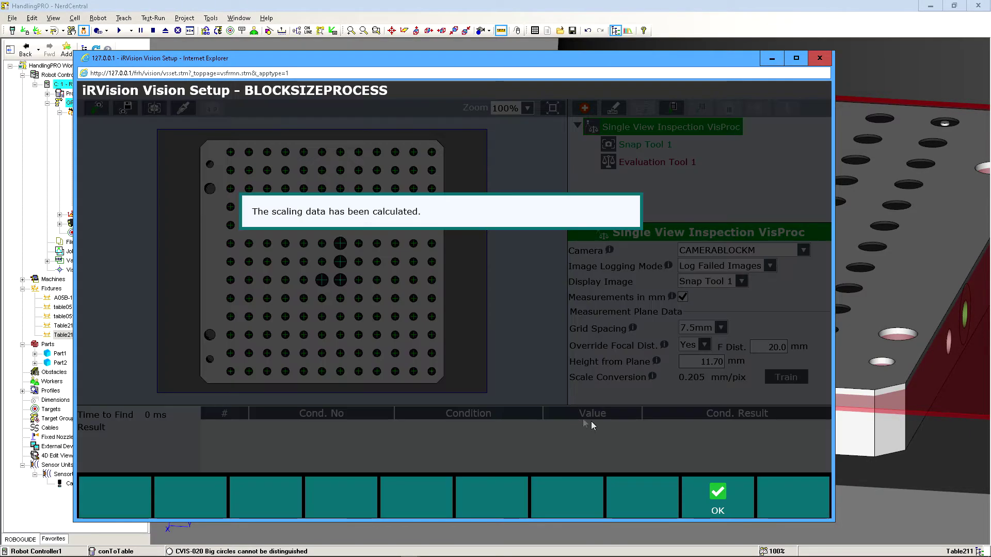
pyautogui.click(716, 496)
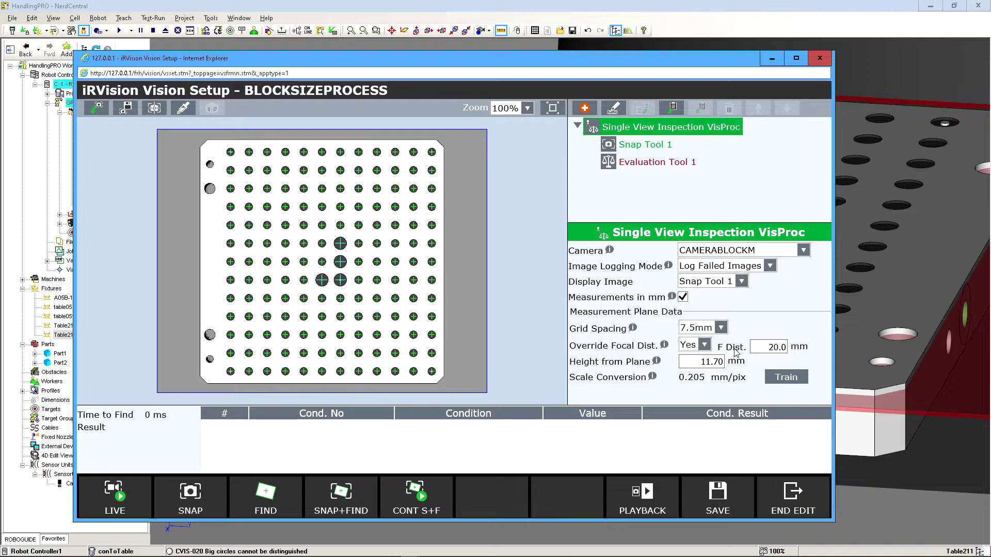
# Check the settings of Evaluation Tool 1 and Snap Tool 1, and return to the Single View Inspection VisProc settings.
pyautogui.click(650, 163)
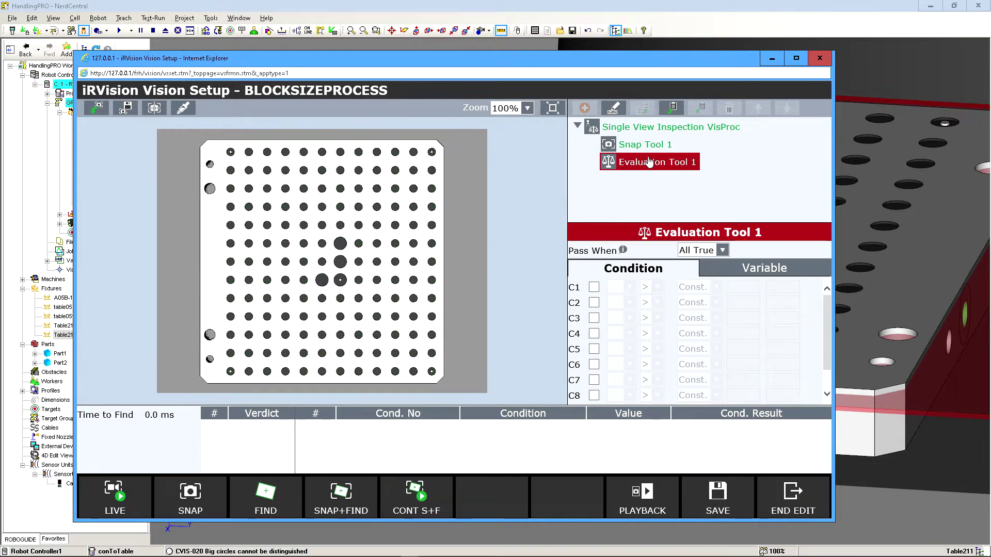
pyautogui.click(639, 144)
pyautogui.click(637, 128)
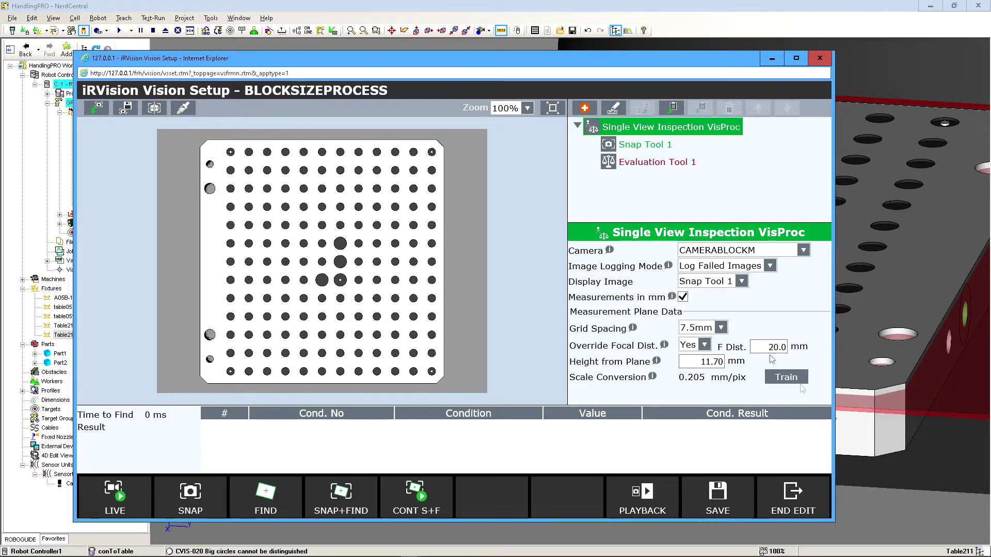
# Switch to the workcell and hide the calibration grid fixture A05B-1405-J910.
pyautogui.moveTo(312, 62); pyautogui.dragTo(30, 78)
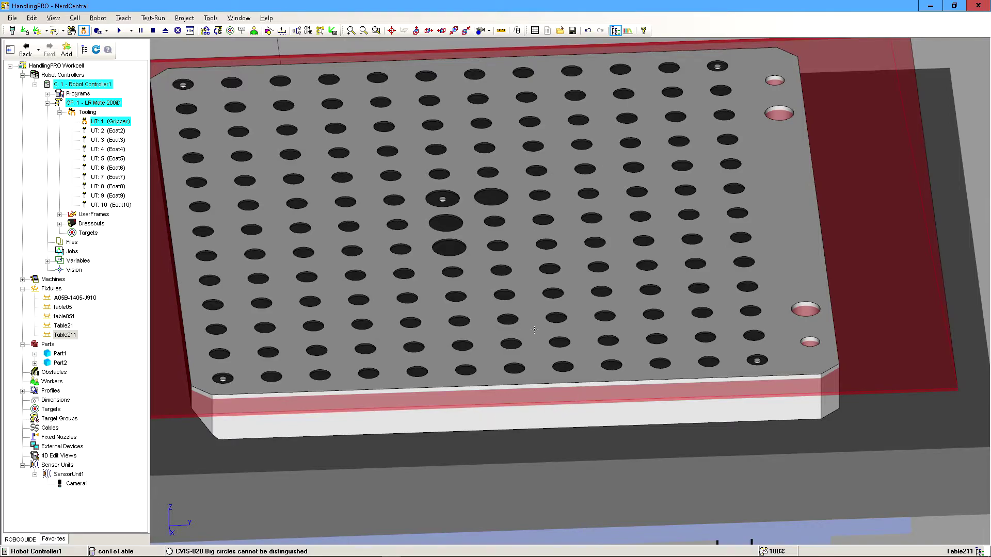
pyautogui.click(92, 299)
pyautogui.rightClick(92, 299)
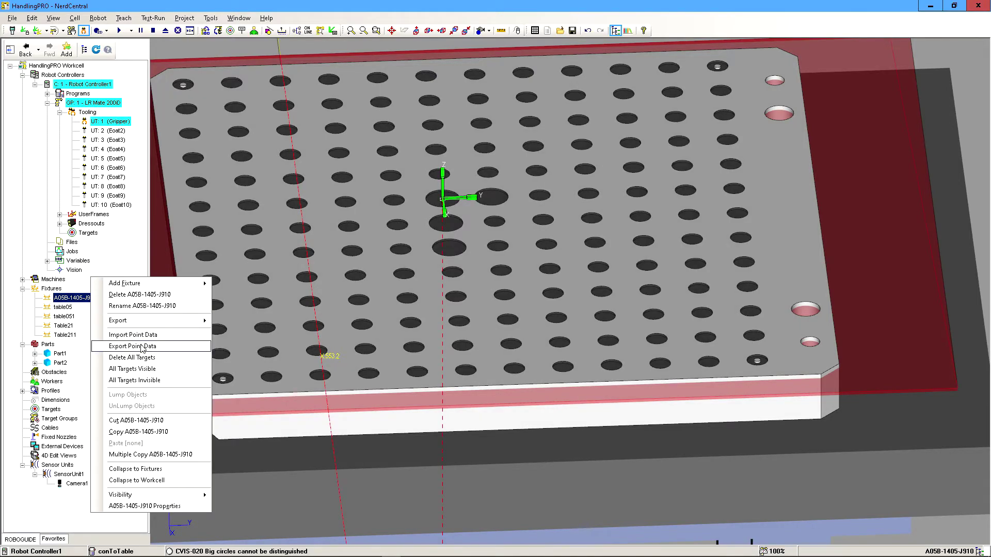
pyautogui.moveTo(154, 495)
pyautogui.click(258, 496)
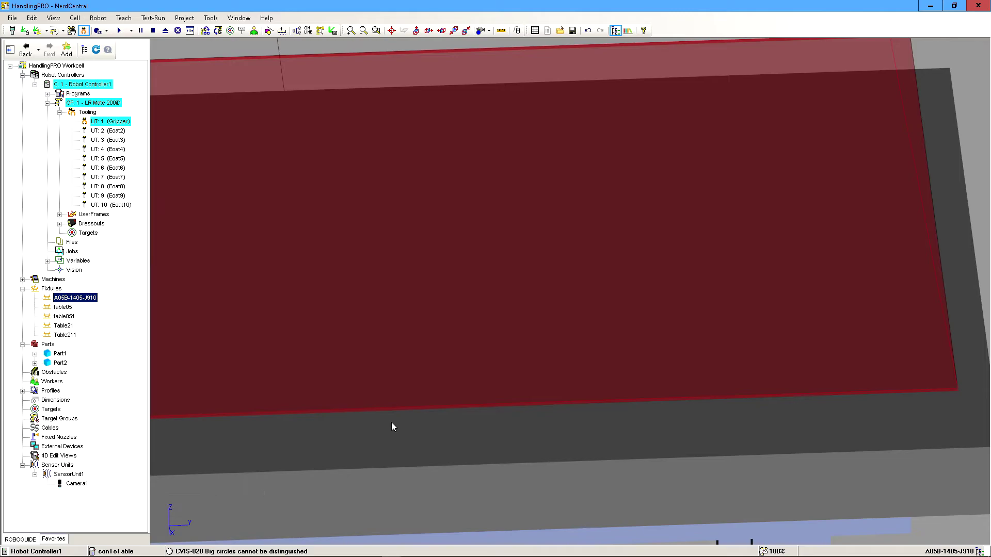
# Assign Part2 to the fixture Table211 again and set its part offset Z to 20 mm.
pyautogui.doubleClick(364, 438)
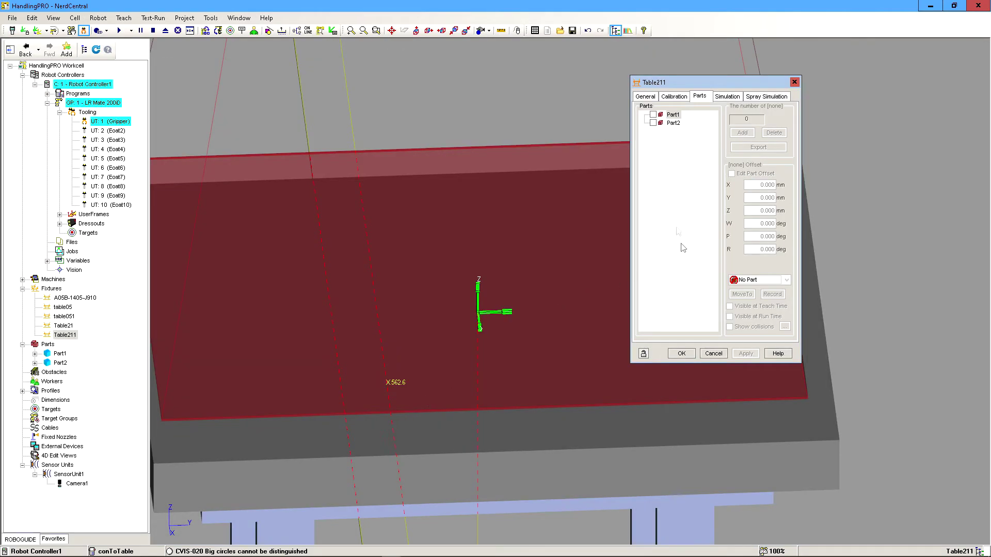
pyautogui.click(653, 123)
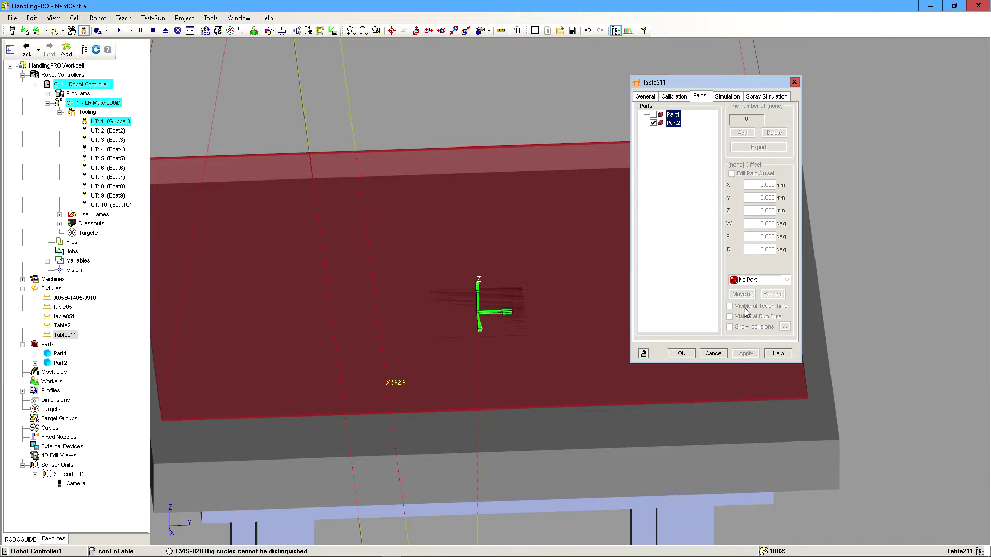
pyautogui.click(672, 123)
pyautogui.click(732, 174)
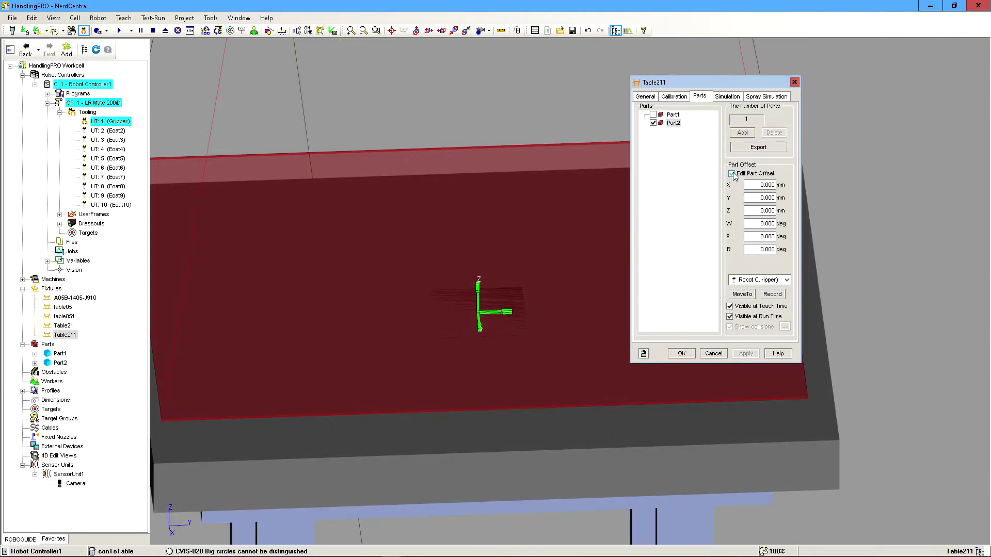
pyautogui.moveTo(756, 209); pyautogui.dragTo(821, 209)
pyautogui.write('20')
pyautogui.click(747, 353)
pyautogui.click(683, 355)
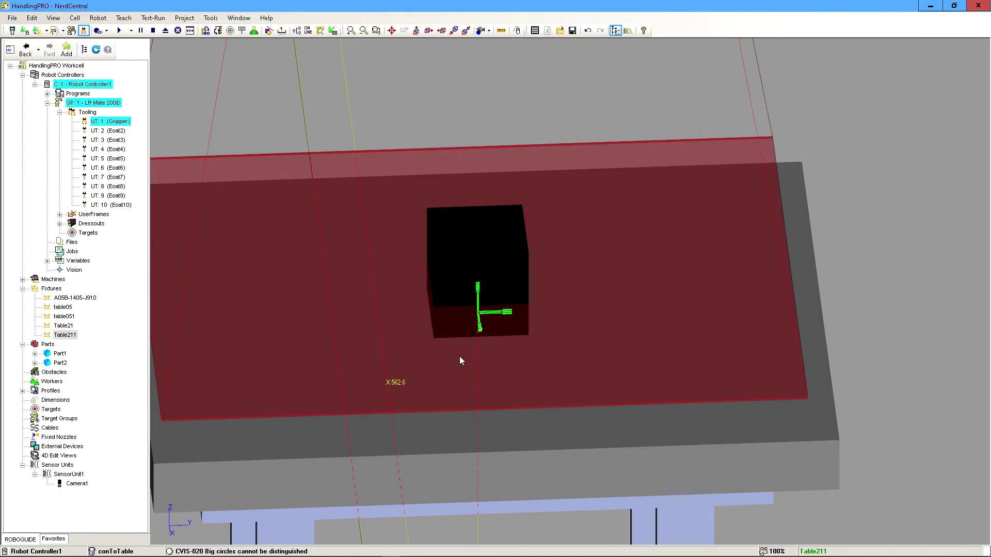
# Switch to the iRVision Vision Setup window and add an Edge Pair Locator Tool to BLOCKSIZEPROCESS.
pyautogui.moveTo(460, 356); pyautogui.dragTo(448, 337, button='right')
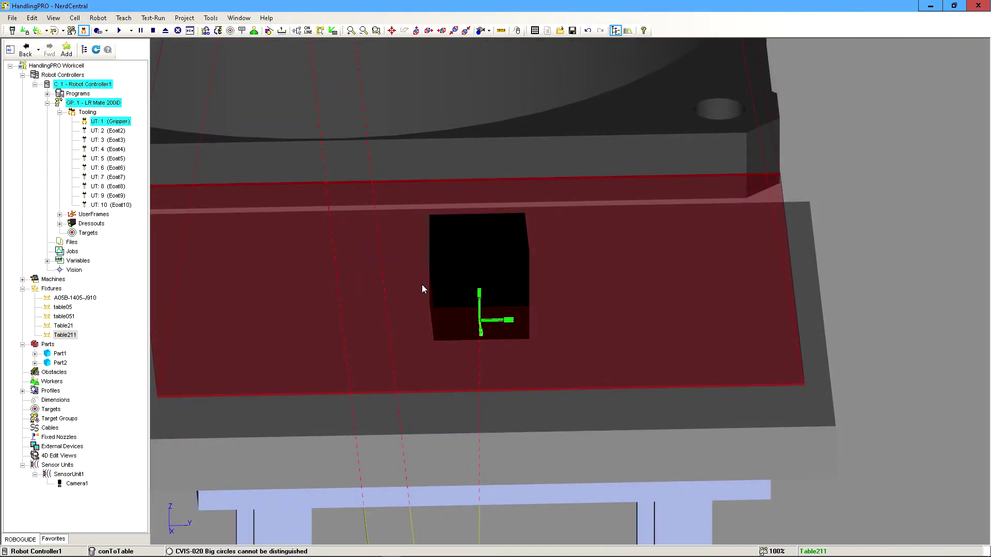
pyautogui.hotkey('alt', 'Tab')
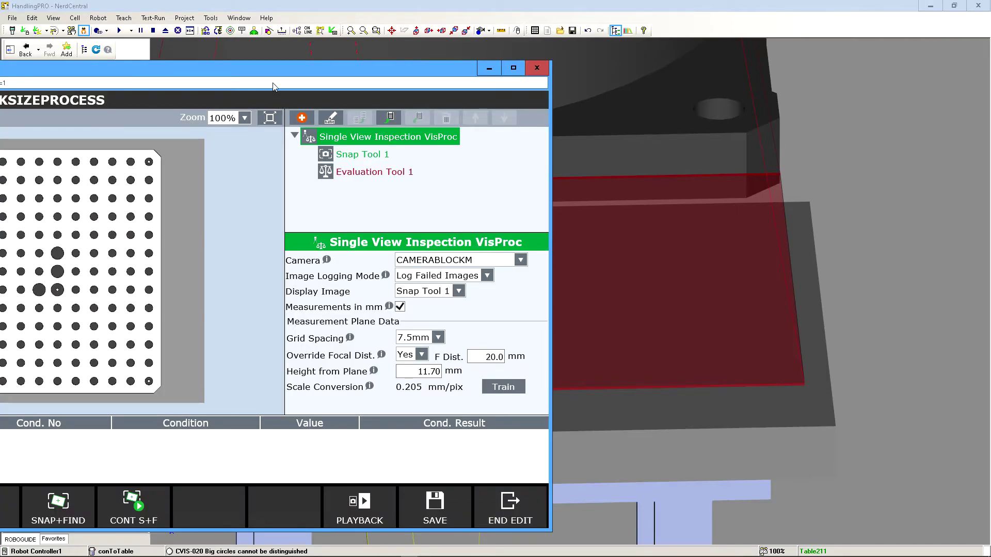
pyautogui.moveTo(270, 67); pyautogui.dragTo(576, 46)
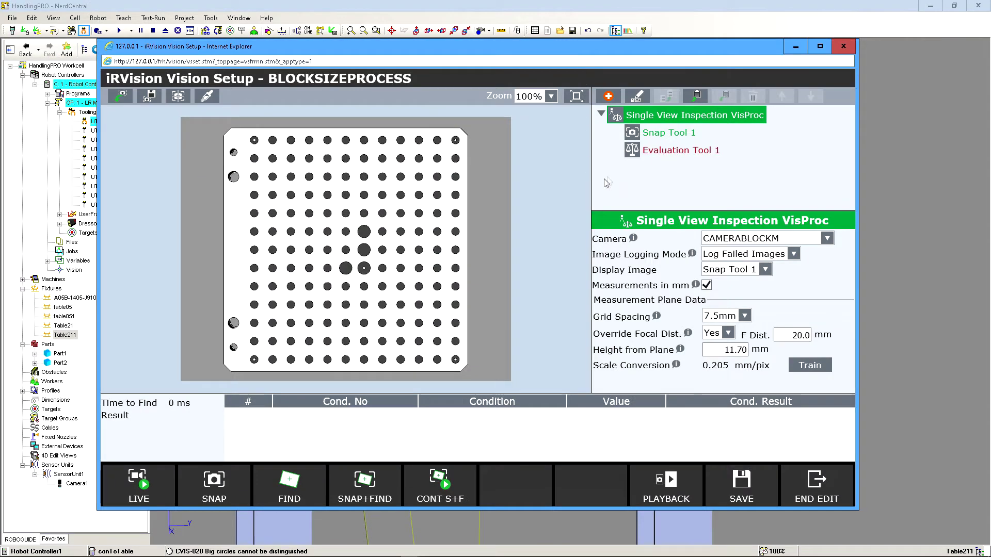
pyautogui.click(608, 96)
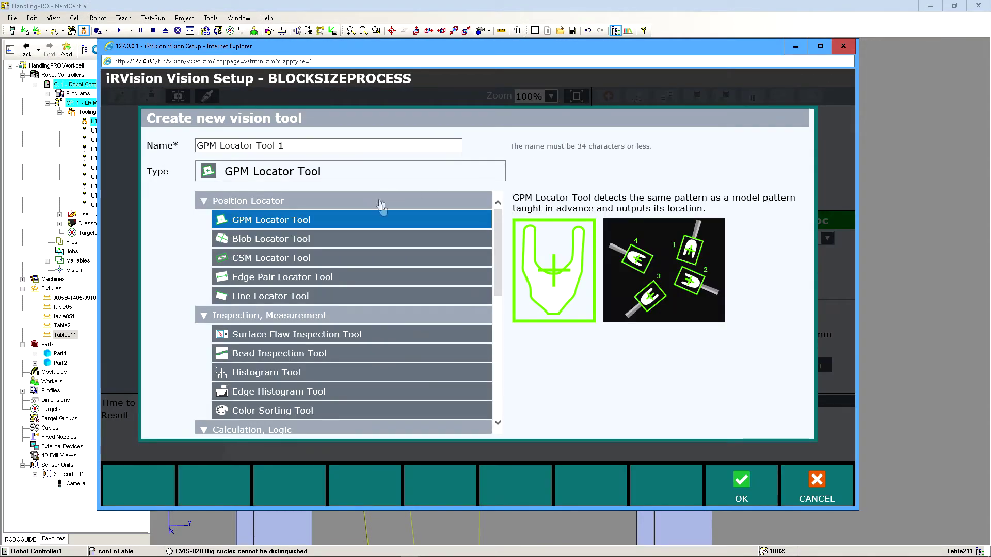
pyautogui.scroll(-2, 498, 247)
pyautogui.scroll(2, 498, 247)
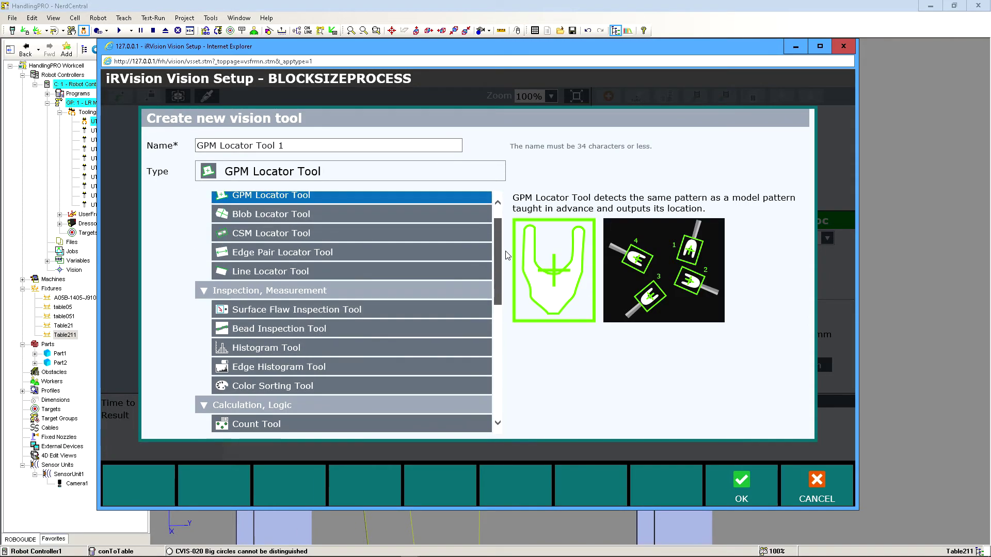
pyautogui.click(289, 261)
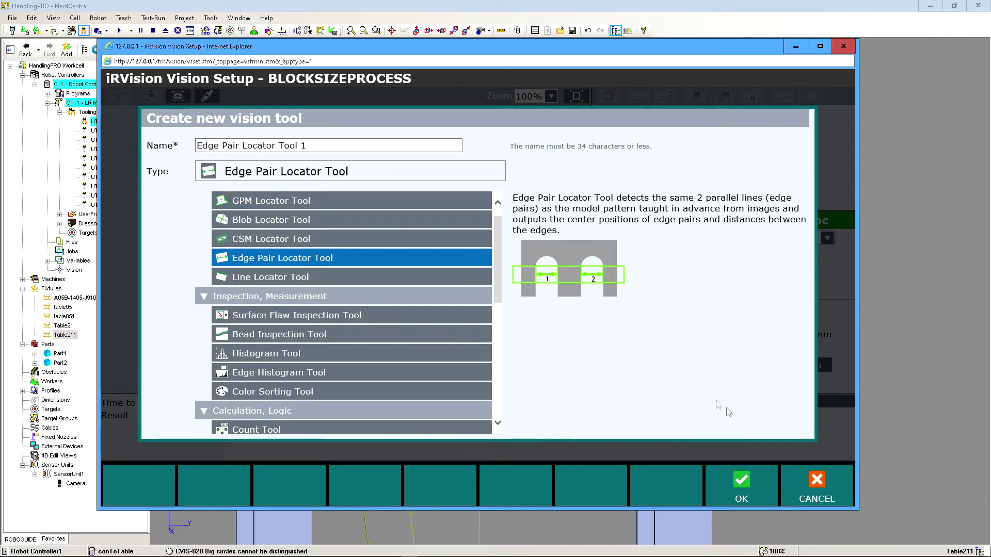
pyautogui.click(742, 485)
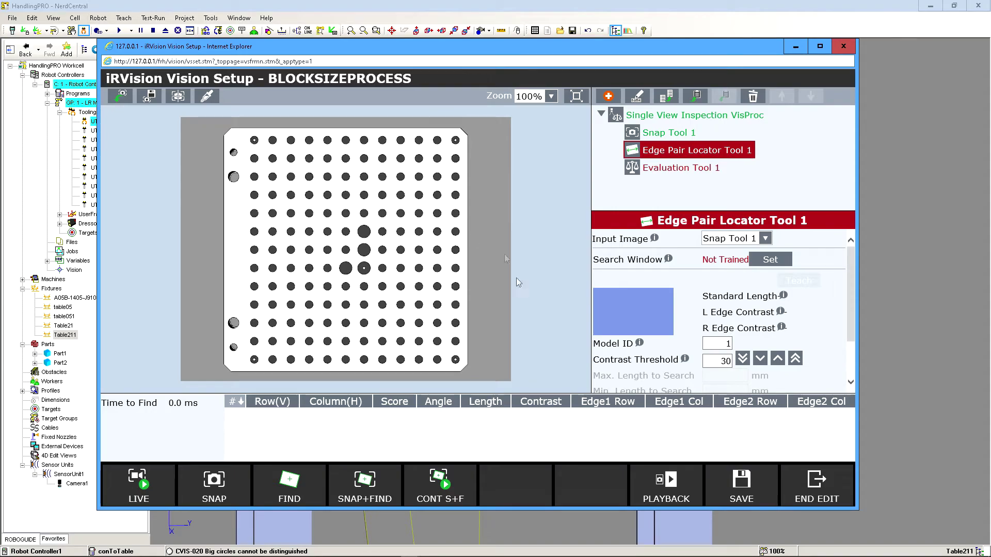
# Save the vision process, end the edit and reopen BLOCKSIZEPROCESS from the vision data list.
pyautogui.click(741, 488)
pyautogui.click(815, 488)
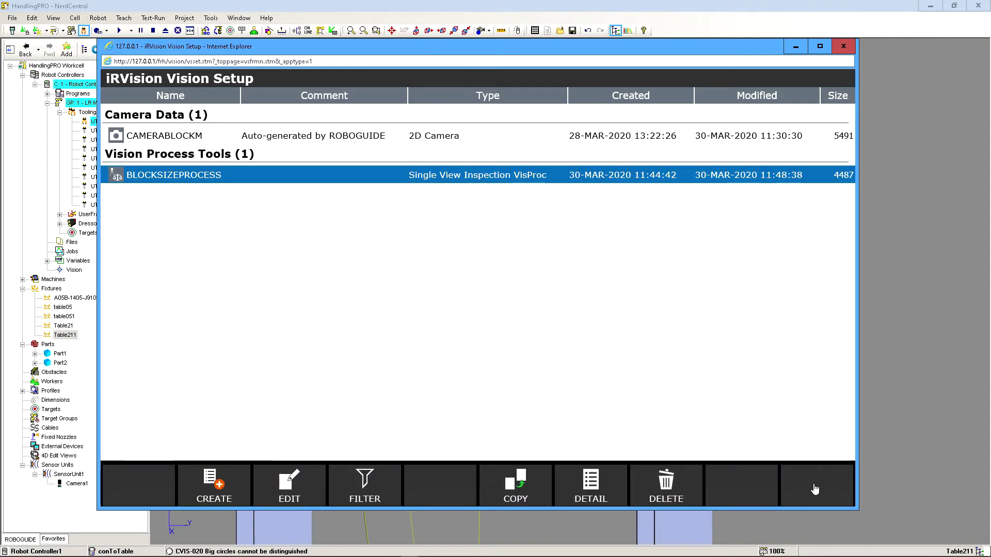
pyautogui.doubleClick(342, 168)
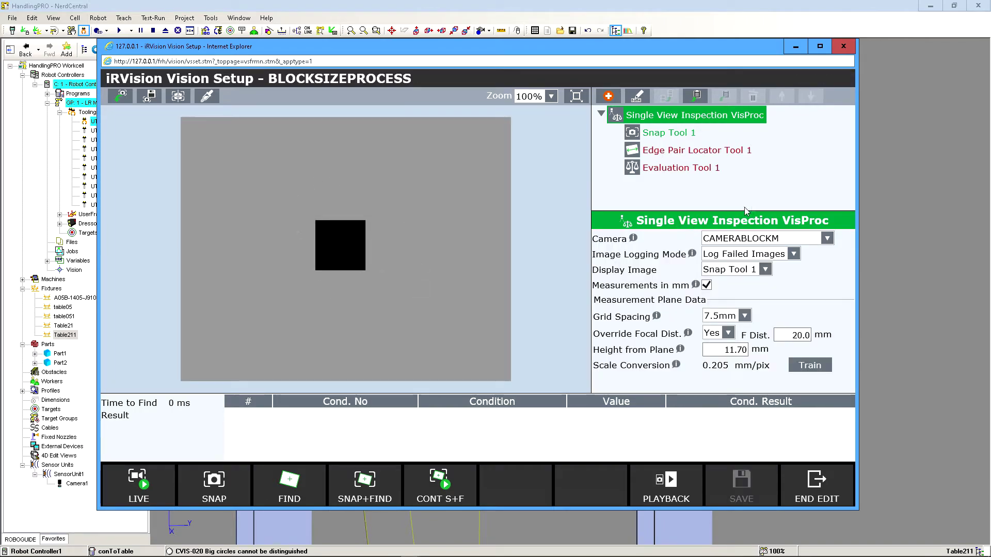
# Set the search window of Edge Pair Locator Tool 1 around the black block, about 231×249 in size.
pyautogui.click(665, 158)
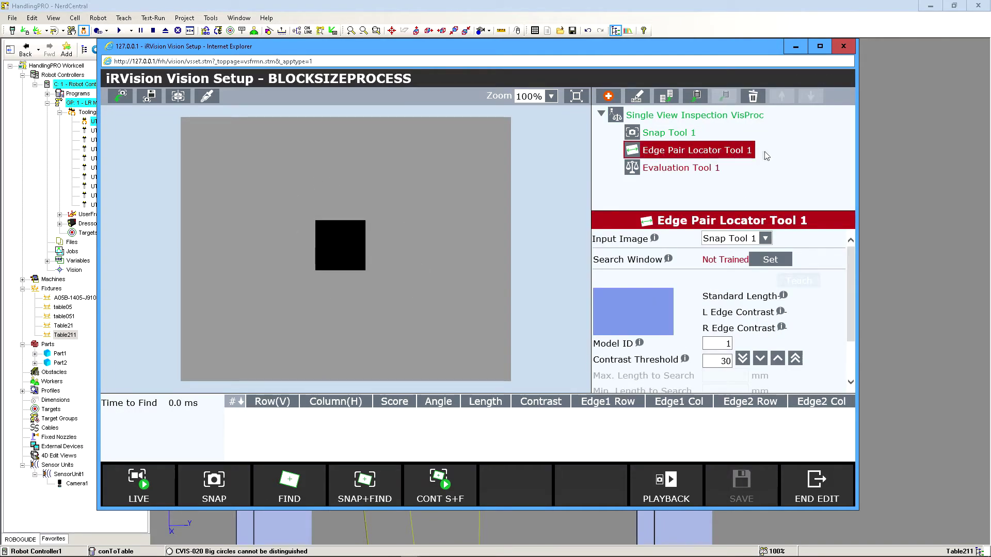
pyautogui.click(771, 259)
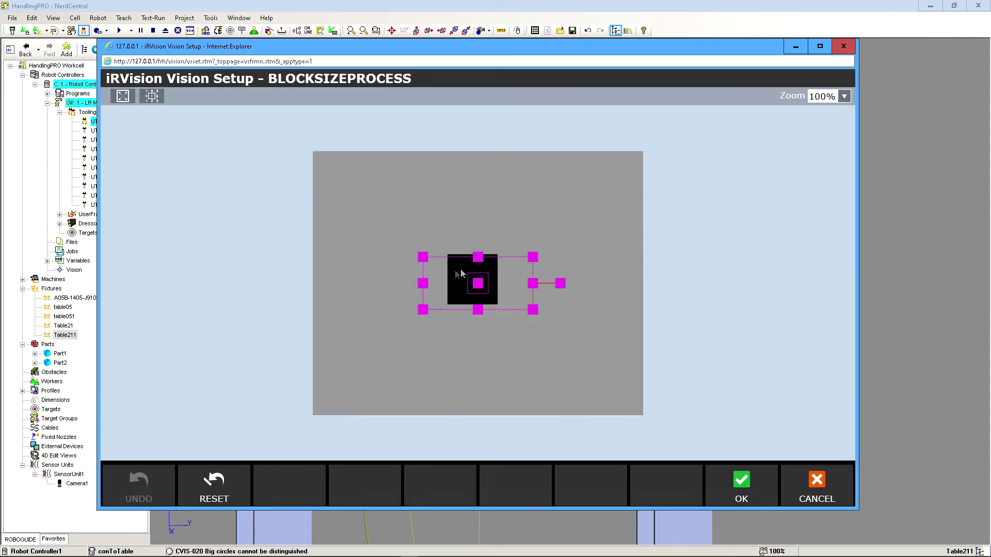
pyautogui.moveTo(421, 257); pyautogui.dragTo(410, 228)
pyautogui.moveTo(541, 316); pyautogui.dragTo(546, 350)
pyautogui.click(736, 483)
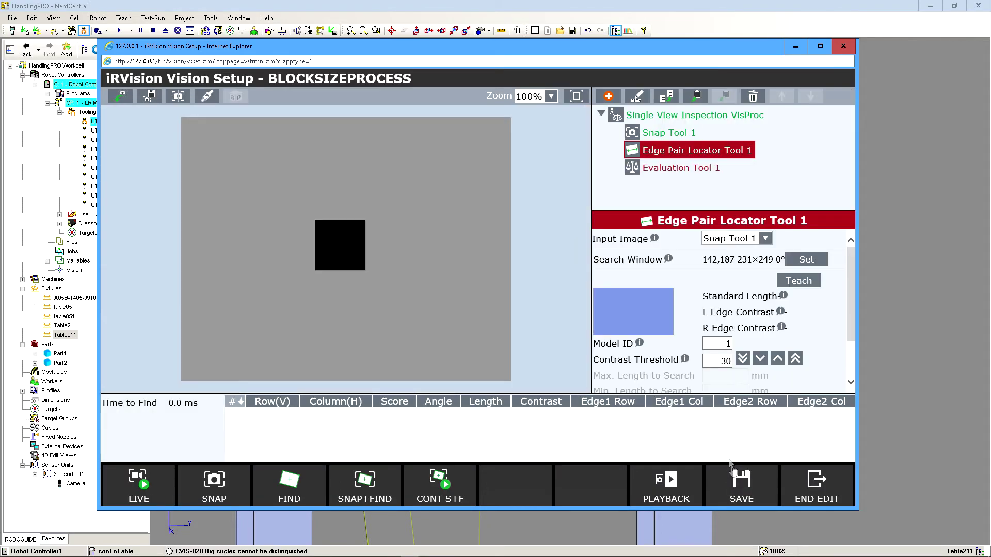
# Teach the edge pair model with its two end points on the left and right edges of the block.
pyautogui.click(801, 282)
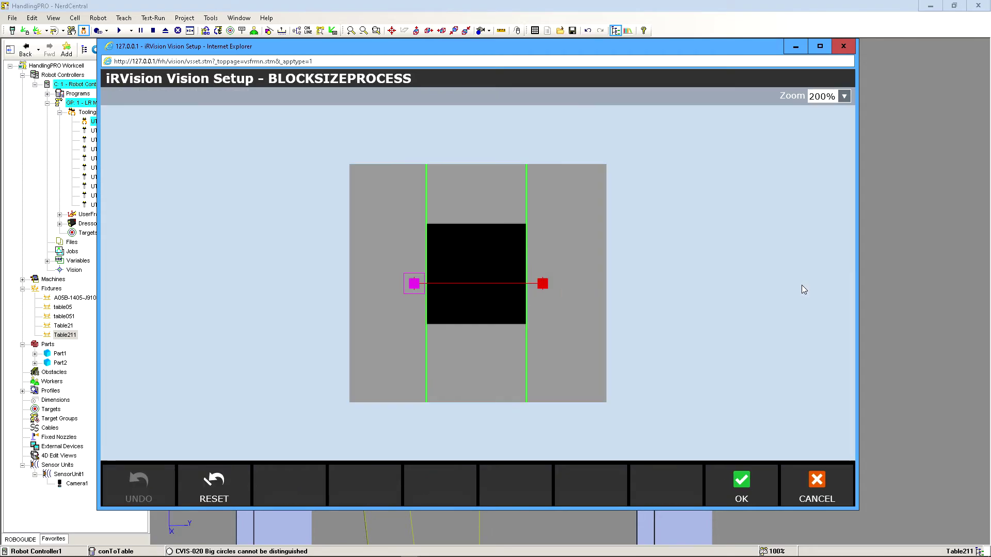
pyautogui.moveTo(414, 286); pyautogui.dragTo(426, 286)
pyautogui.moveTo(547, 288); pyautogui.dragTo(525, 284)
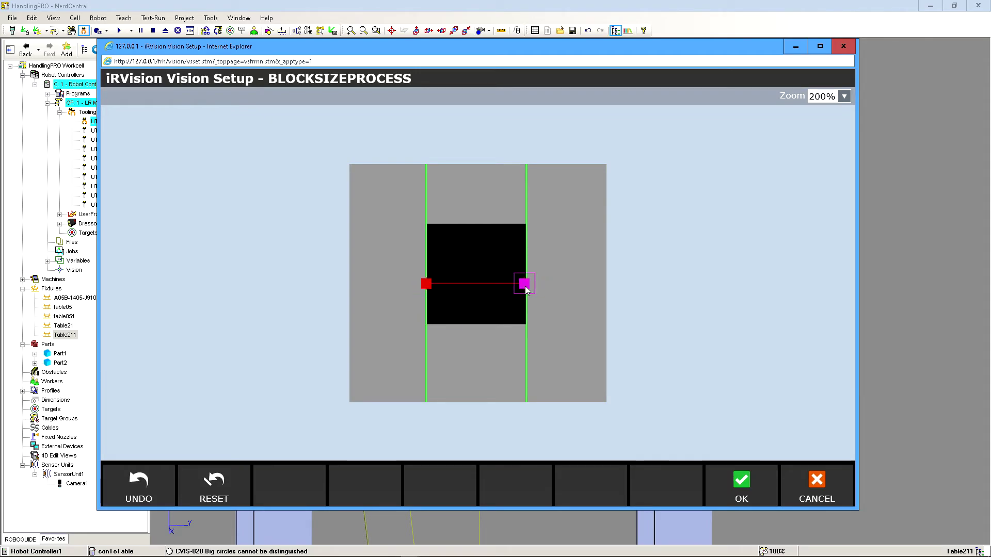
pyautogui.click(741, 485)
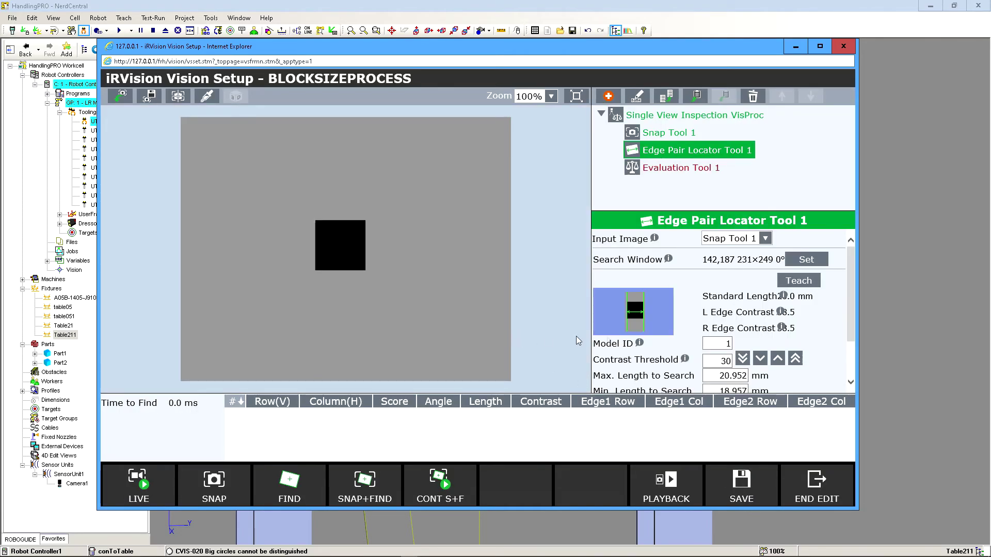
# Save the vision process, run Find with Edge Pair Locator Tool 1 and select the found edge pair to read its length.
pyautogui.click(750, 490)
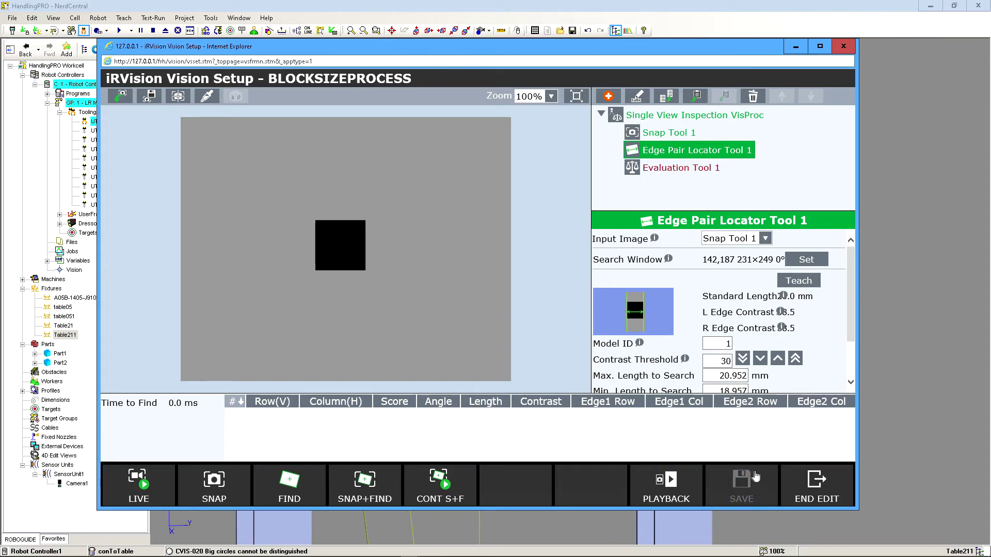
pyautogui.click(302, 490)
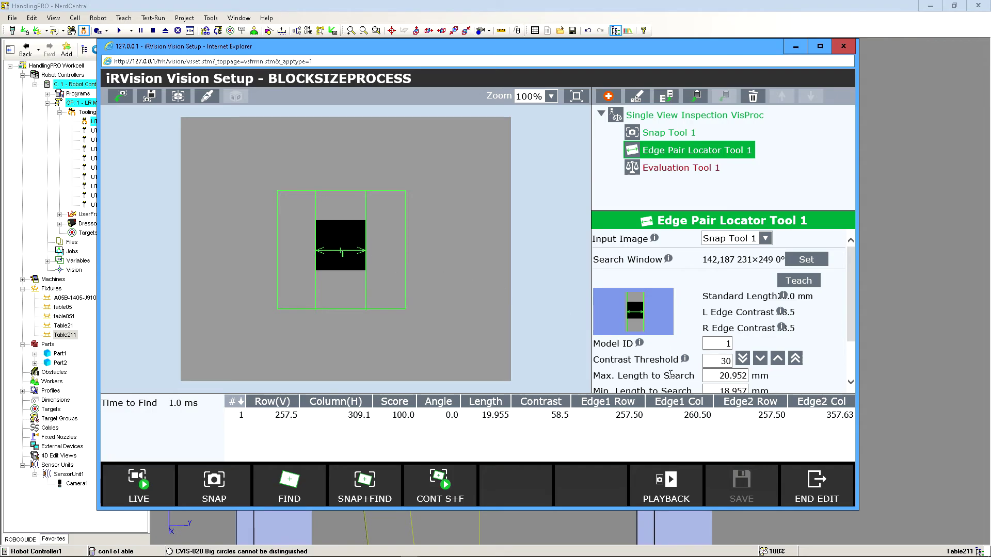
pyautogui.click(485, 416)
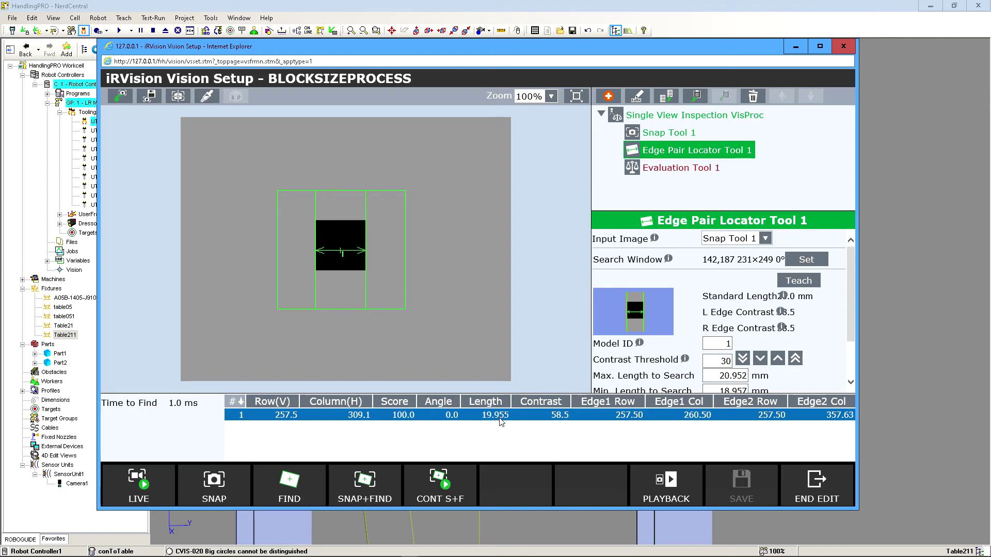